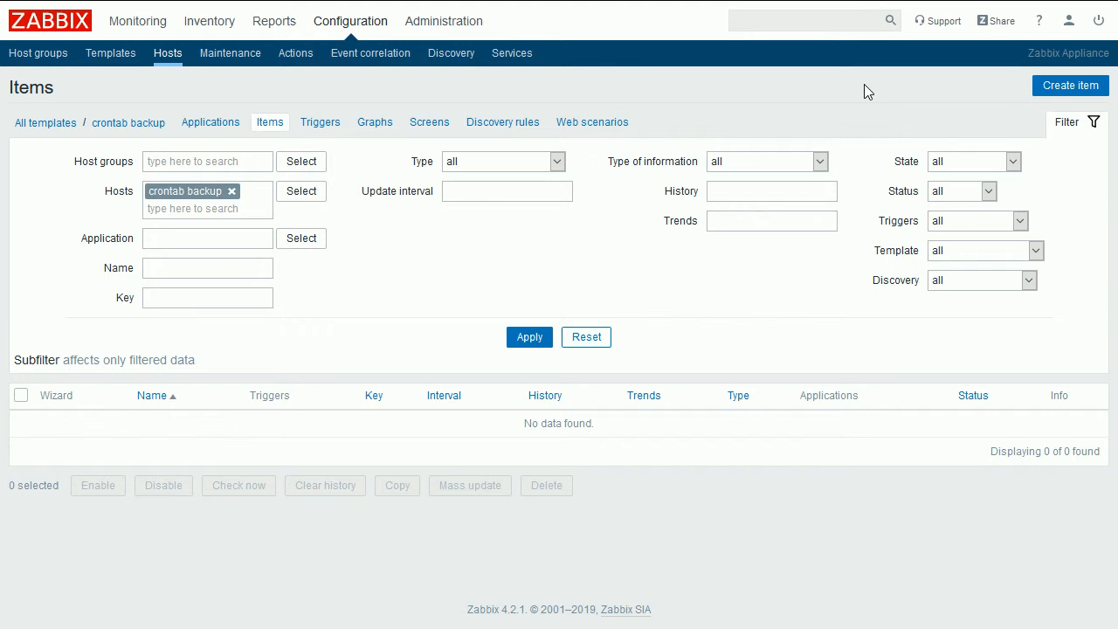
{"action": "left_click", "coordinate": [1034, 81]}
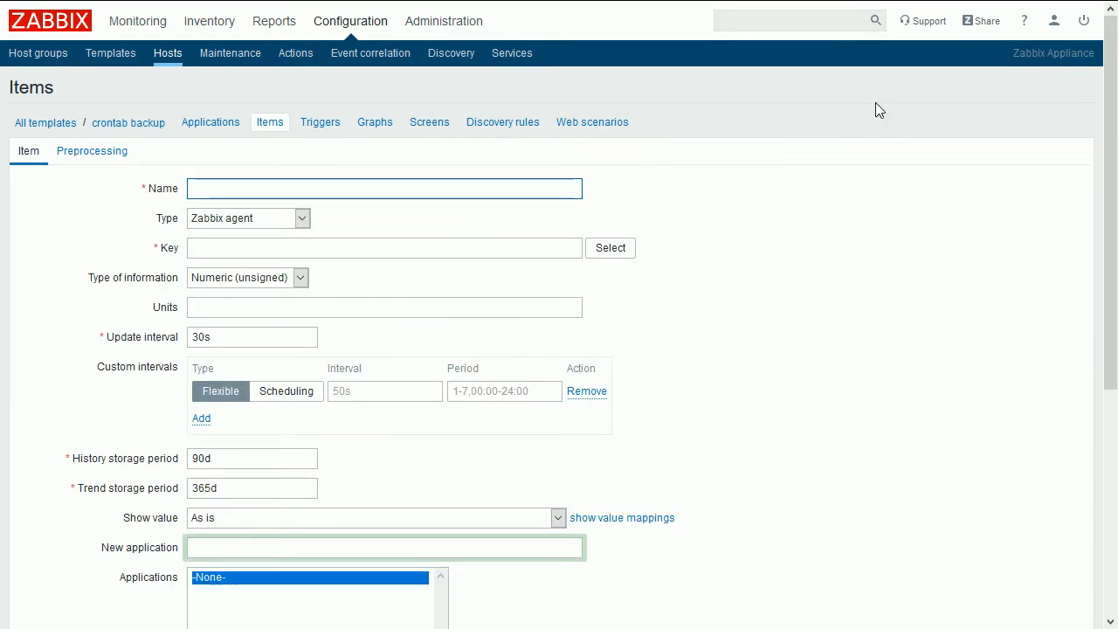
{"action": "left_click", "coordinate": [118, 155]}
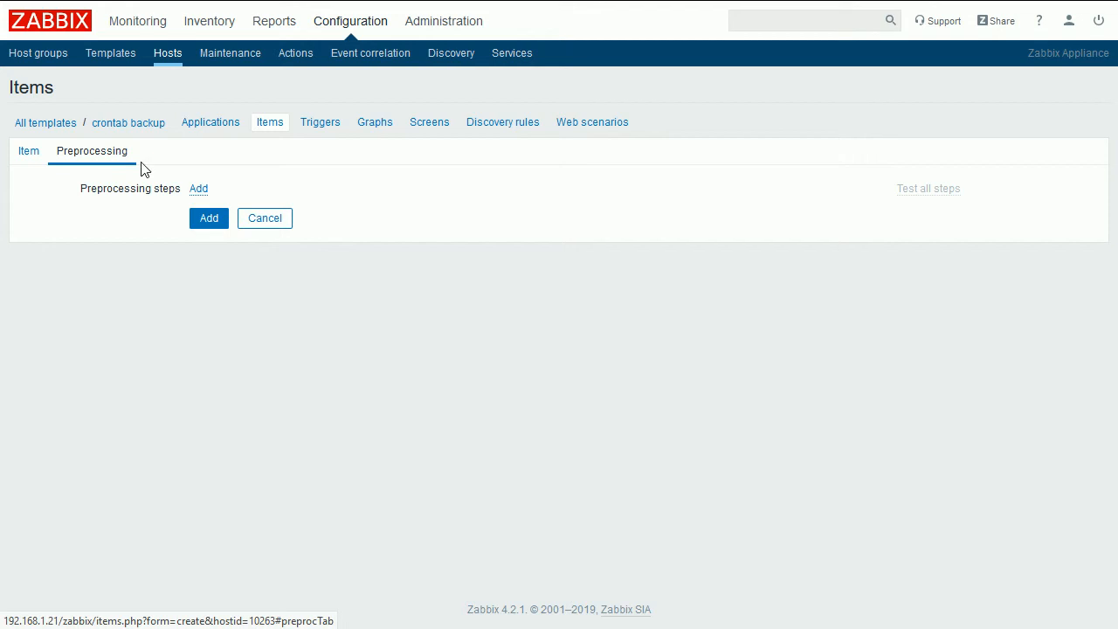
{"action": "left_click", "coordinate": [201, 192]}
{"action": "left_click", "coordinate": [386, 214]}
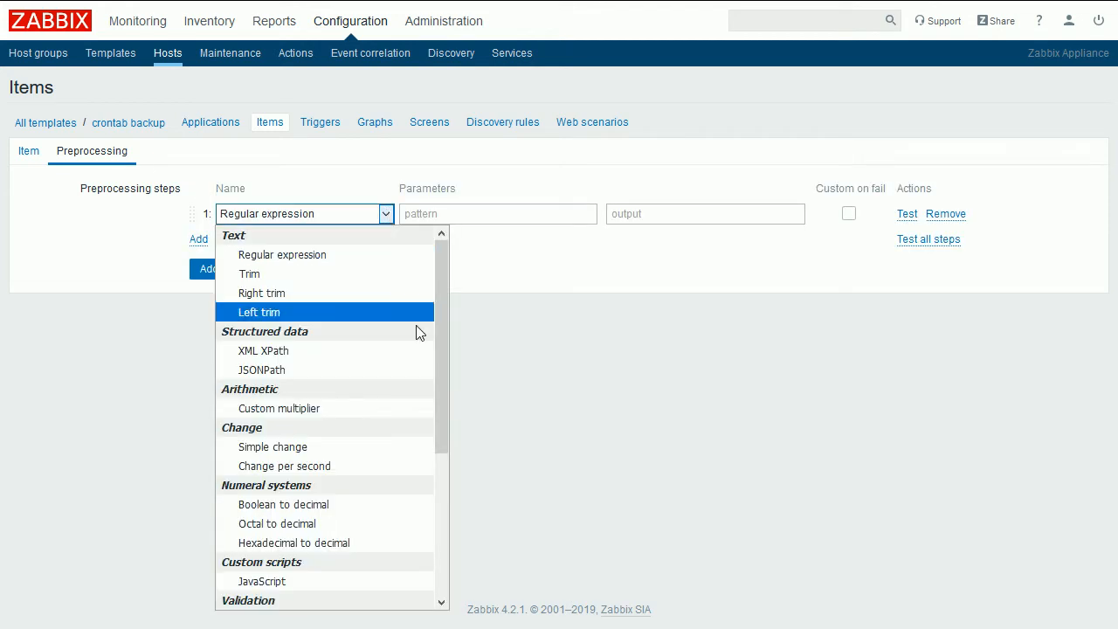
{"action": "scroll", "coordinate": [444, 489], "scroll_direction": "down", "scroll_amount": 5}
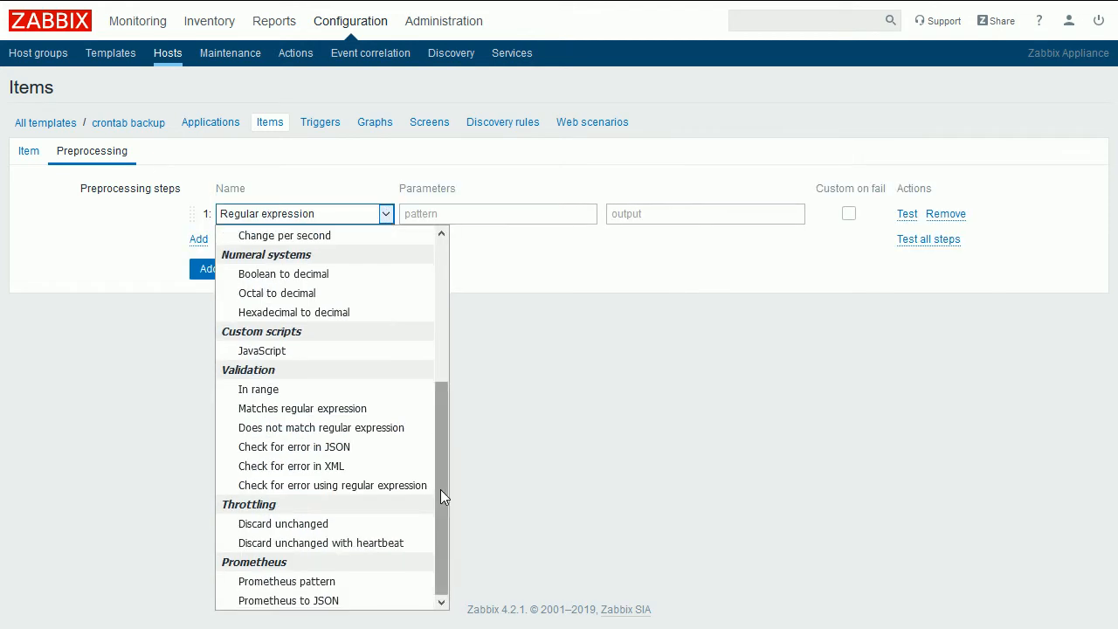
{"action": "left_click", "coordinate": [397, 525]}
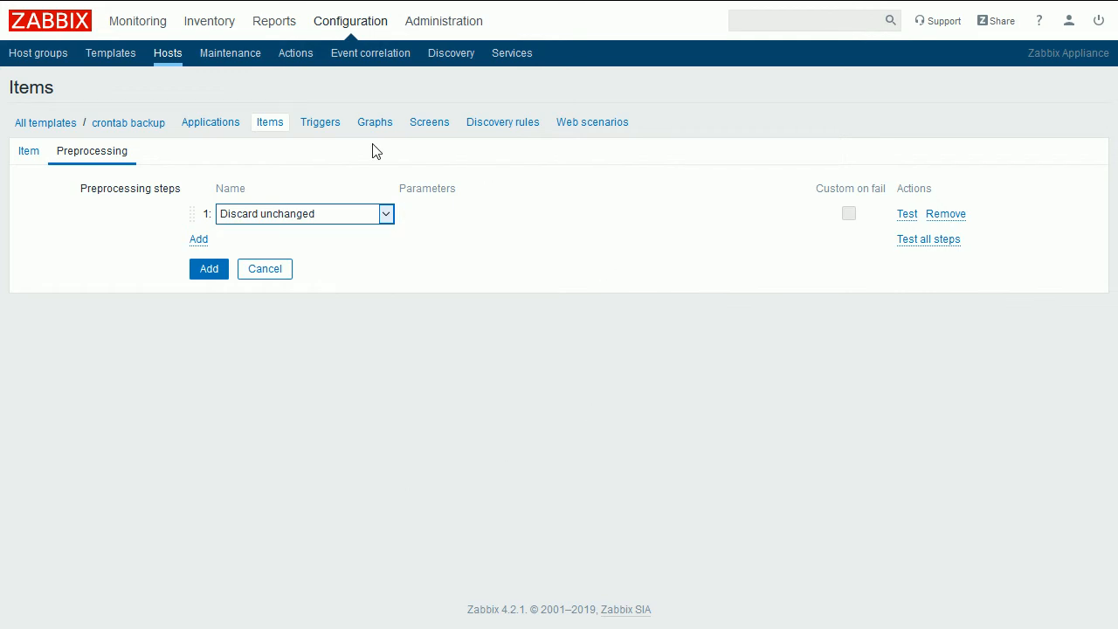
{"action": "left_click", "coordinate": [266, 124]}
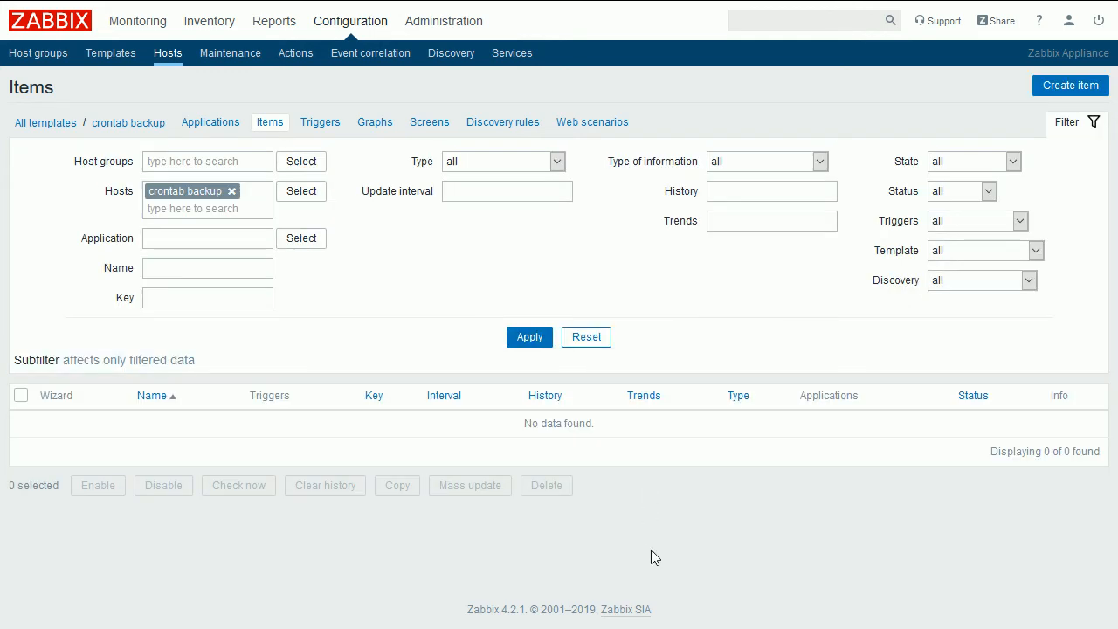
- Switch to the terminal and open /etc/zabbix/zabbix_agentd.conf in vim from the command history
{"action": "key", "text": "alt+Tab"}
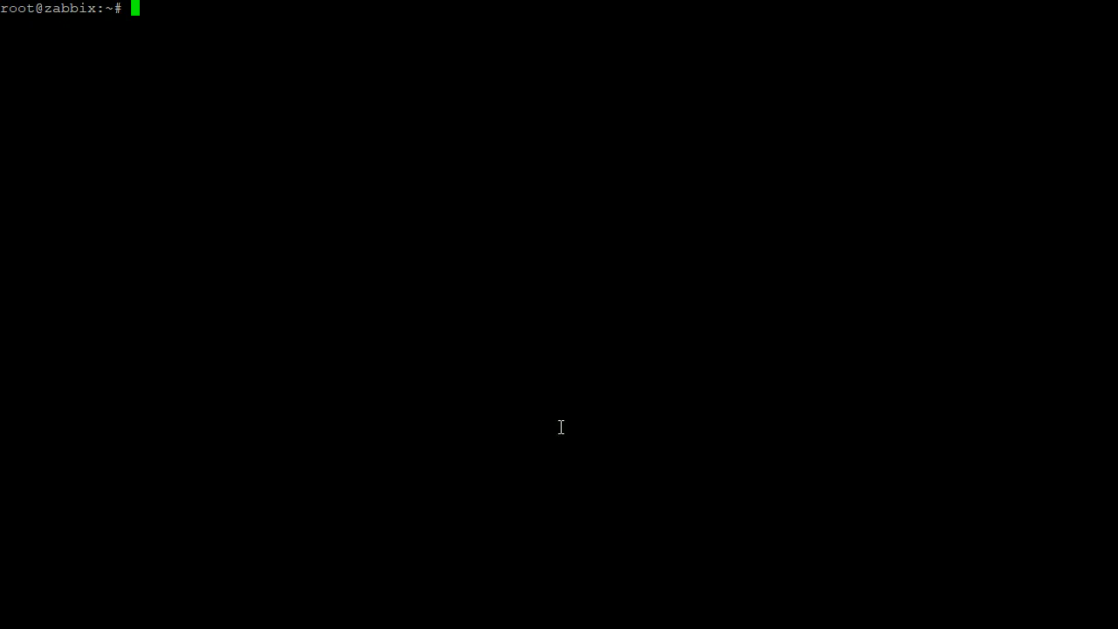
{"action": "key", "text": "ctrl+r"}
{"action": "type", "text": "vim': vim /etc/"}
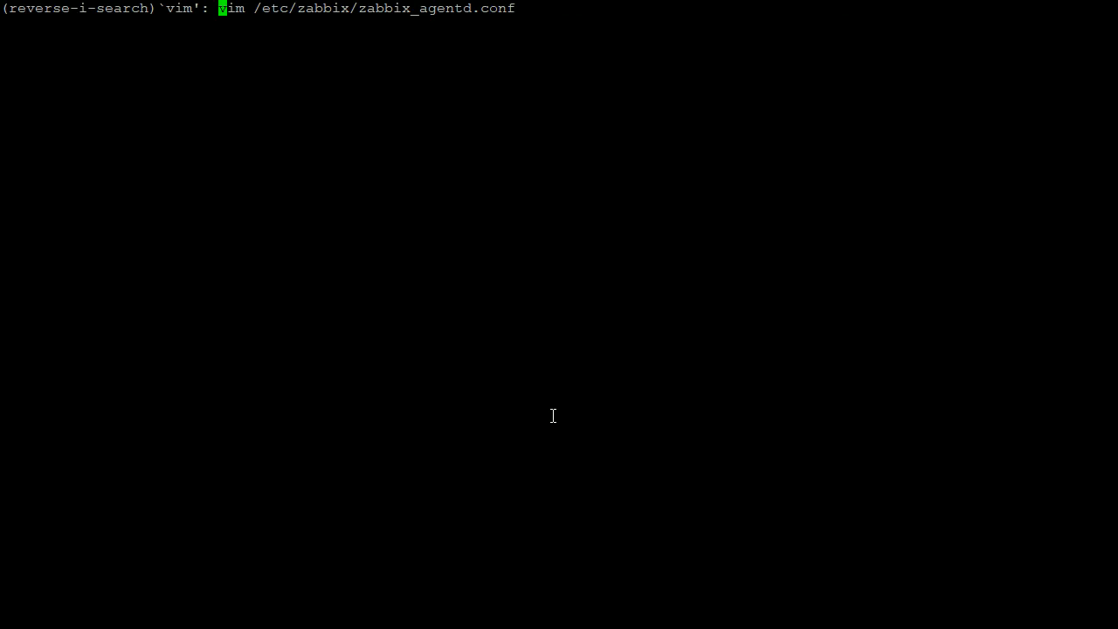
{"action": "key", "text": "Return"}
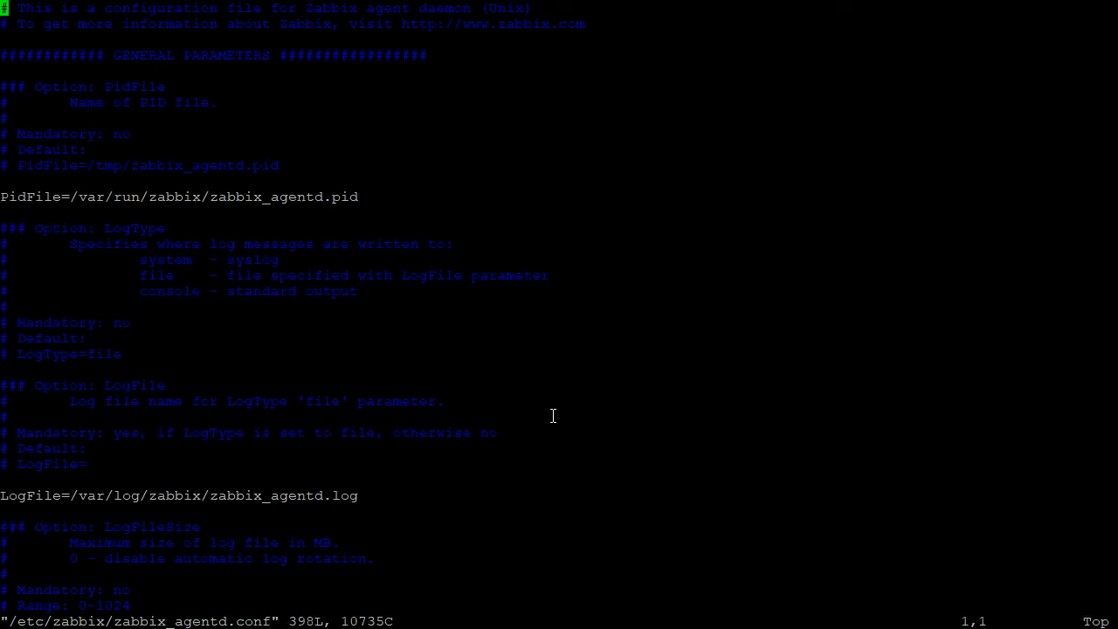
- Find the AllowRoot option and add an uncommented AllowRoot=1 line below its commented default
{"action": "key", "text": "slash"}
{"action": "type", "text": "Allow"}
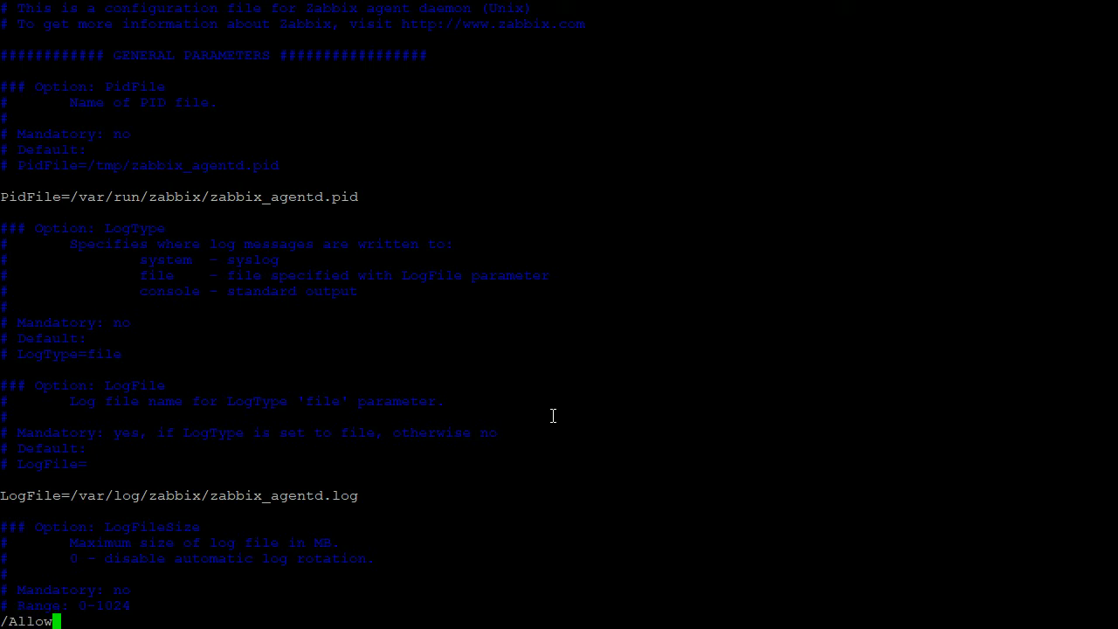
{"action": "type", "text": "Root"}
{"action": "key", "text": "Return"}
{"action": "key", "text": "Down"}
{"action": "key", "text": "Down"}
{"action": "key", "text": "Down"}
{"action": "key", "text": "Down"}
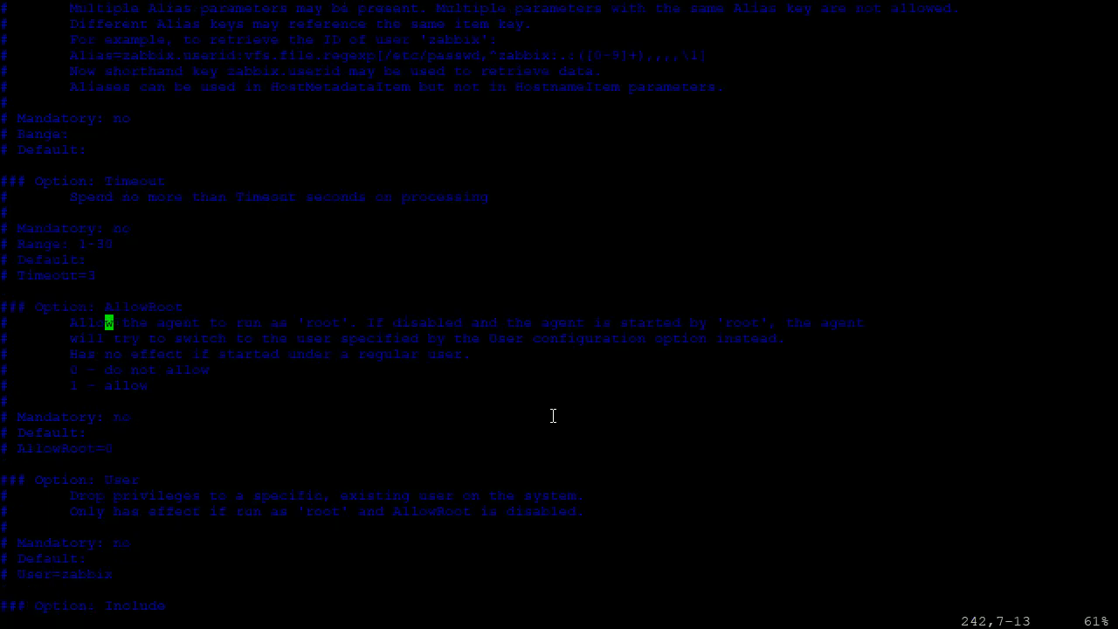
{"action": "key", "text": "Down"}
{"action": "key", "text": "Down"}
{"action": "key", "text": "Down"}
{"action": "key", "text": "Down"}
{"action": "key", "text": "Down"}
{"action": "key", "text": "y"}
{"action": "key", "text": "y"}
{"action": "key", "text": "p"}
{"action": "key", "text": "x"}
{"action": "key", "text": "x"}
{"action": "type", "text": "$xa1"}
{"action": "key", "text": "Escape"}
- Add an uncommented EnableRemoteCommands=0 line below its commented default and save the configuration file
{"action": "type", "text": "/"}
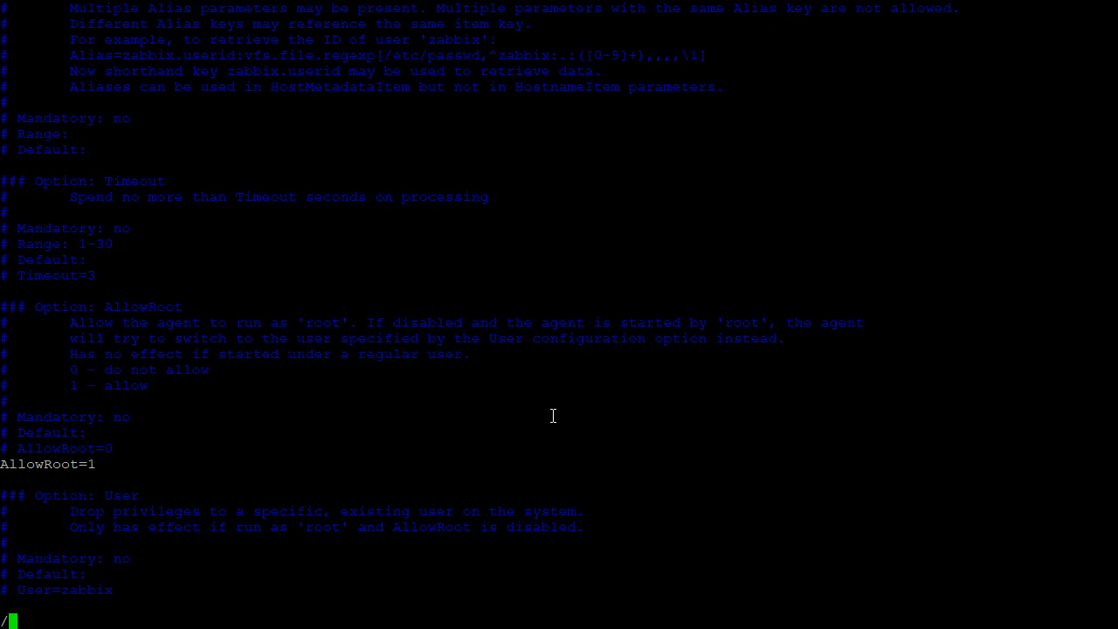
{"action": "type", "text": "RemoteComma"}
{"action": "key", "text": "Return"}
{"action": "key", "text": "Down"}
{"action": "key", "text": "Down"}
{"action": "key", "text": "Down"}
{"action": "key", "text": "Down"}
{"action": "key", "text": "Down"}
{"action": "key", "text": "Down"}
{"action": "key", "text": "Down"}
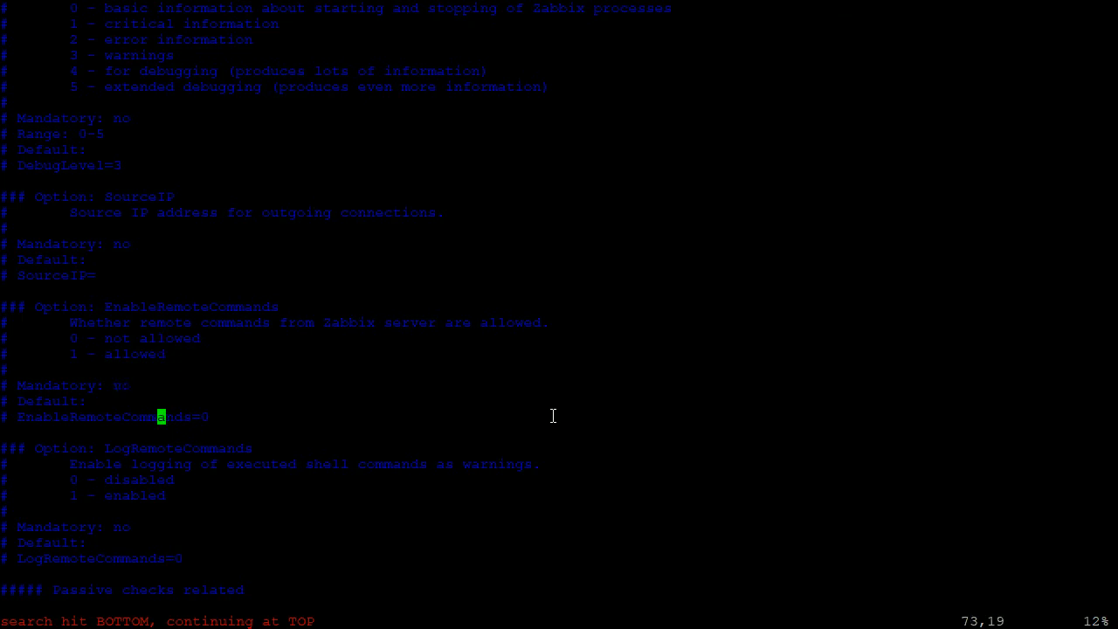
{"action": "key", "text": "y"}
{"action": "key", "text": "y"}
{"action": "key", "text": "p"}
{"action": "key", "text": "x"}
{"action": "key", "text": "x"}
{"action": "key", "text": "dollar"}
{"action": "type", "text": "xa0"}
{"action": "key", "text": "Escape"}
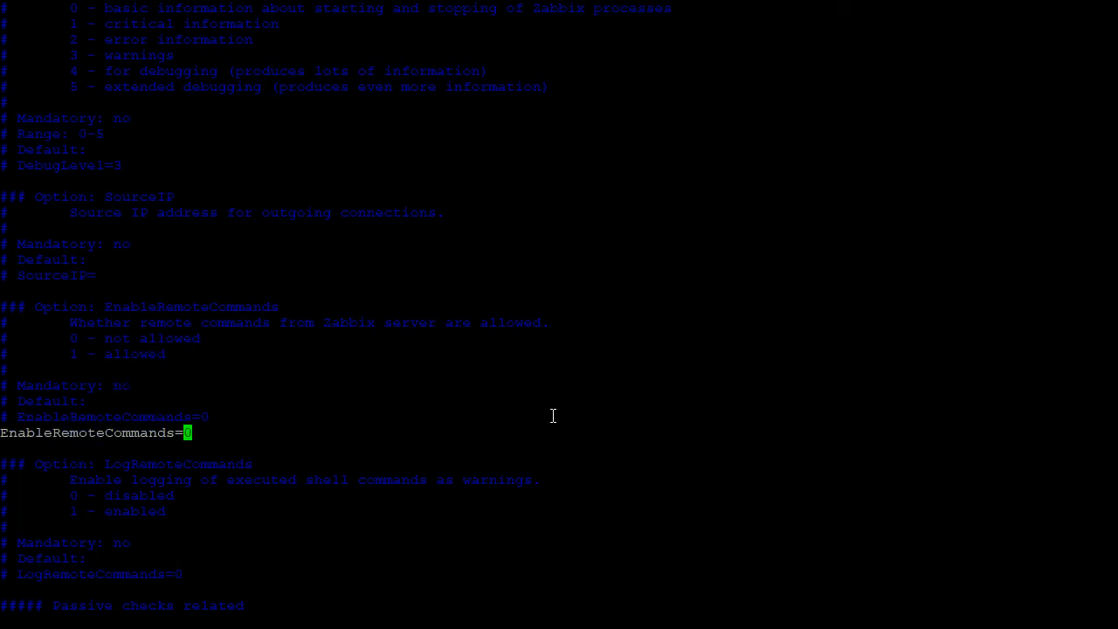
{"action": "type", "text": ":wq"}
{"action": "key", "text": "Return"}
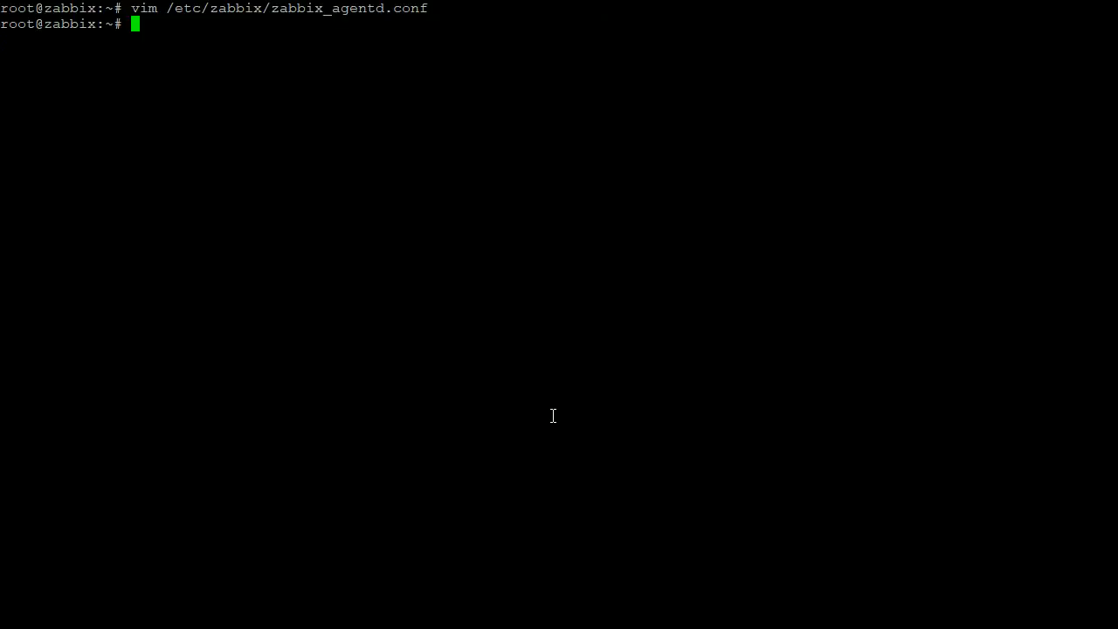
- List the running zabbix_agentd processes with ps aux and grep to check which user runs them
{"action": "key", "text": "Return"}
{"action": "key", "text": "Return"}
{"action": "key", "text": "ctrl+r"}
{"action": "type", "text": "aux"}
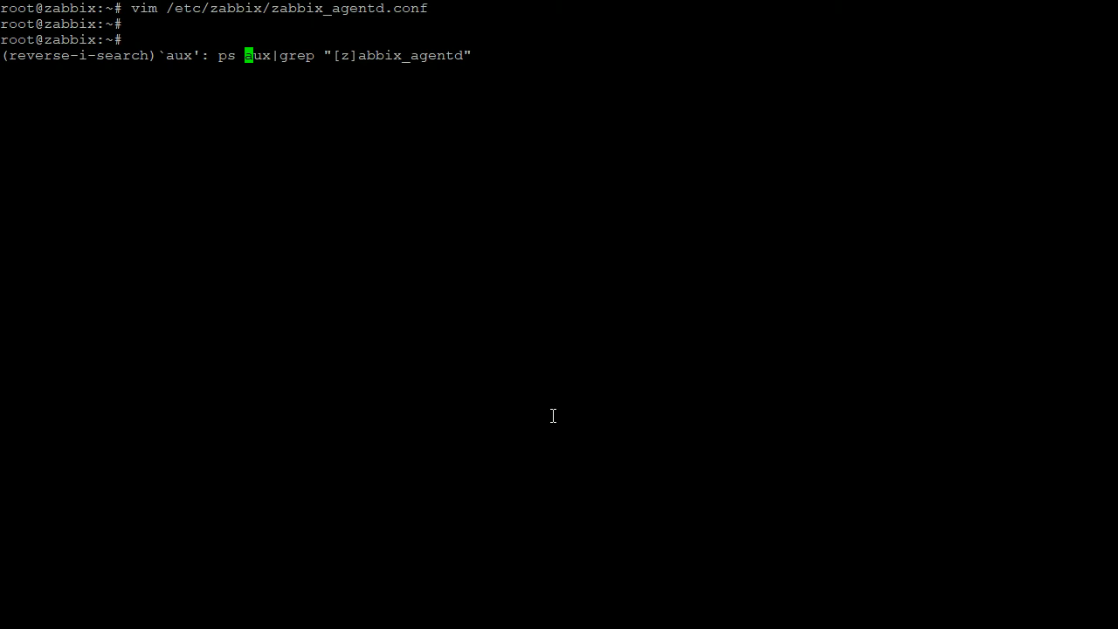
{"action": "key", "text": "Return"}
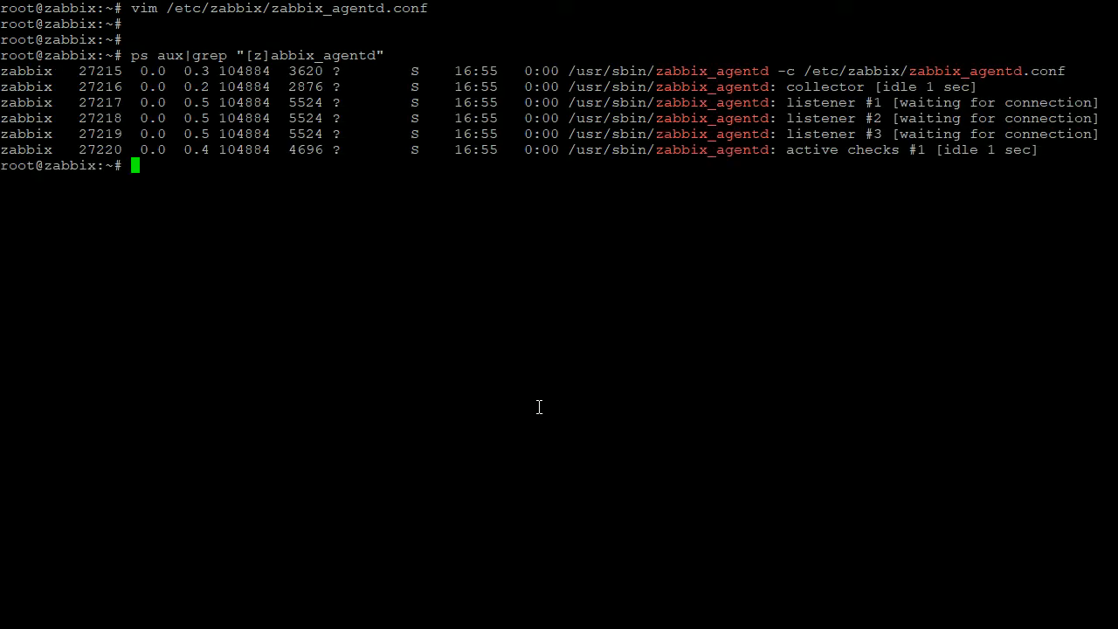
{"action": "double_click", "coordinate": [31, 74]}
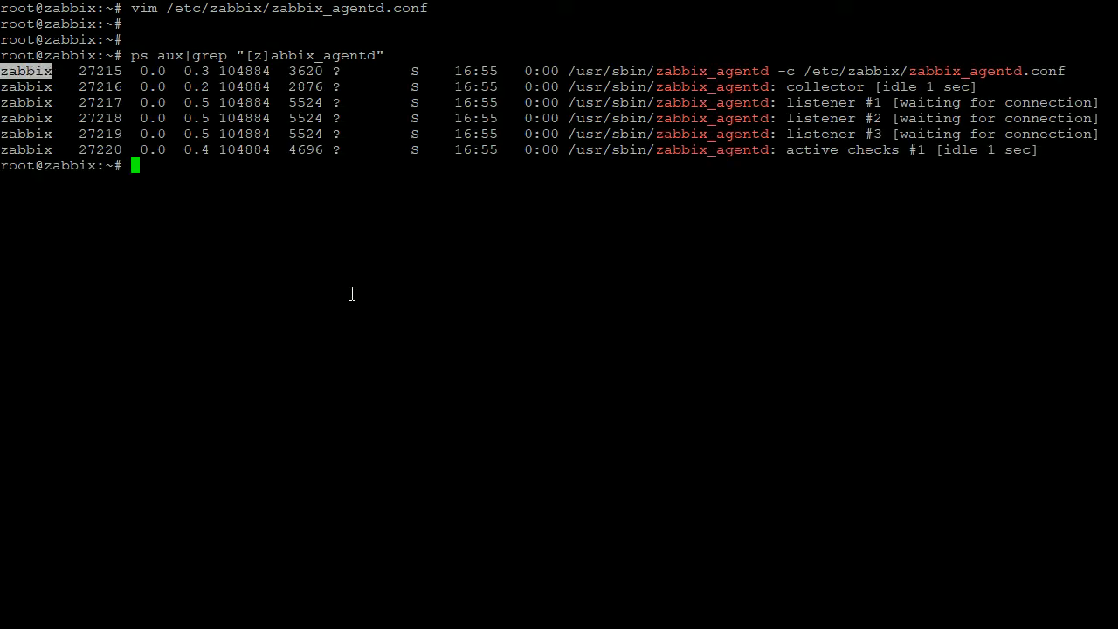
- Restart the zabbix-agent service and list the zabbix_agentd processes again
{"action": "key", "text": "Return"}
{"action": "key", "text": "Return"}
{"action": "key", "text": "ctrl+r"}
{"action": "type", "text": "res"}
{"action": "key", "text": "Return"}
{"action": "key", "text": "Return"}
{"action": "key", "text": "Return"}
{"action": "key", "text": "ctrl+r"}
{"action": "type", "text": "au"}
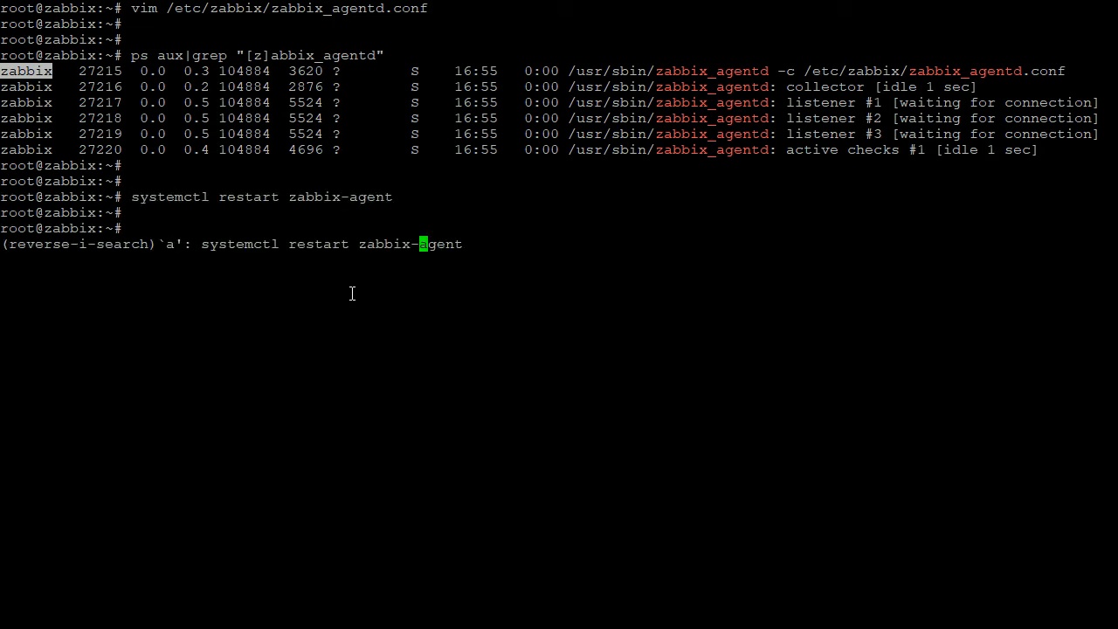
{"action": "key", "text": "Return"}
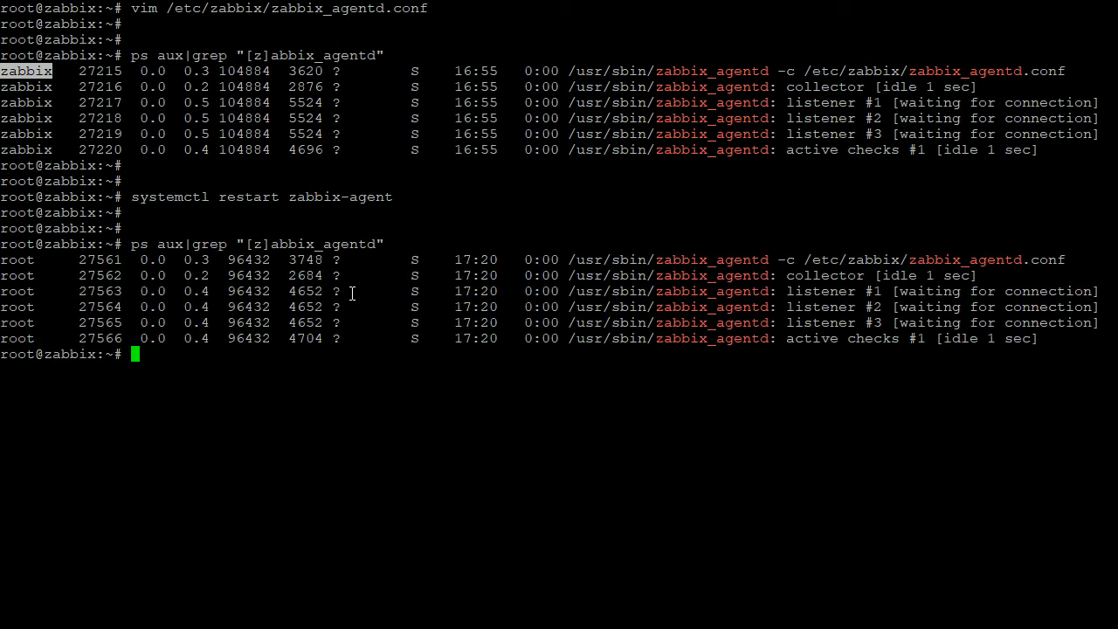
{"action": "double_click", "coordinate": [18, 260]}
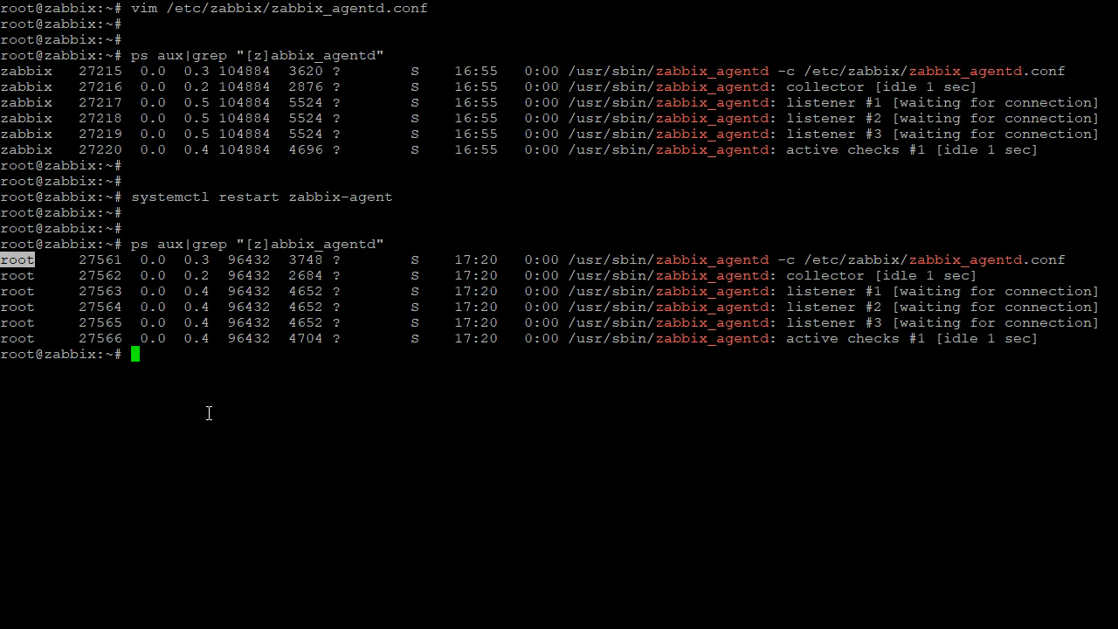
- Switch back to the browser and start a new item named crontab backup
{"action": "key", "text": "alt+Tab"}
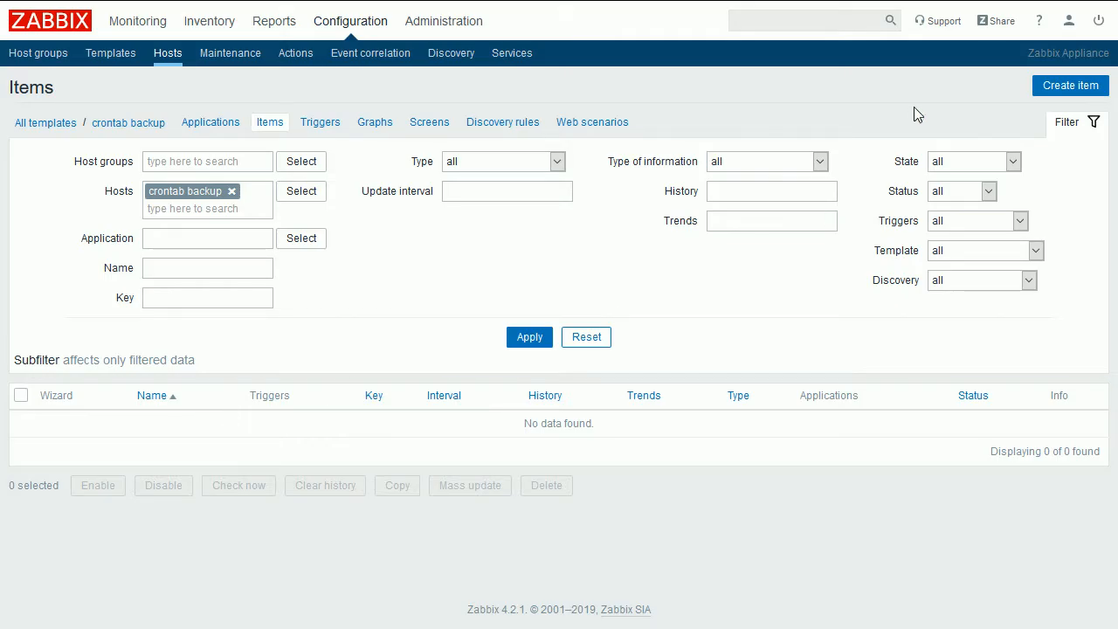
{"action": "left_click_drag", "start_coordinate": [166, 125], "coordinate": [92, 127]}
{"action": "left_click", "coordinate": [1075, 84]}
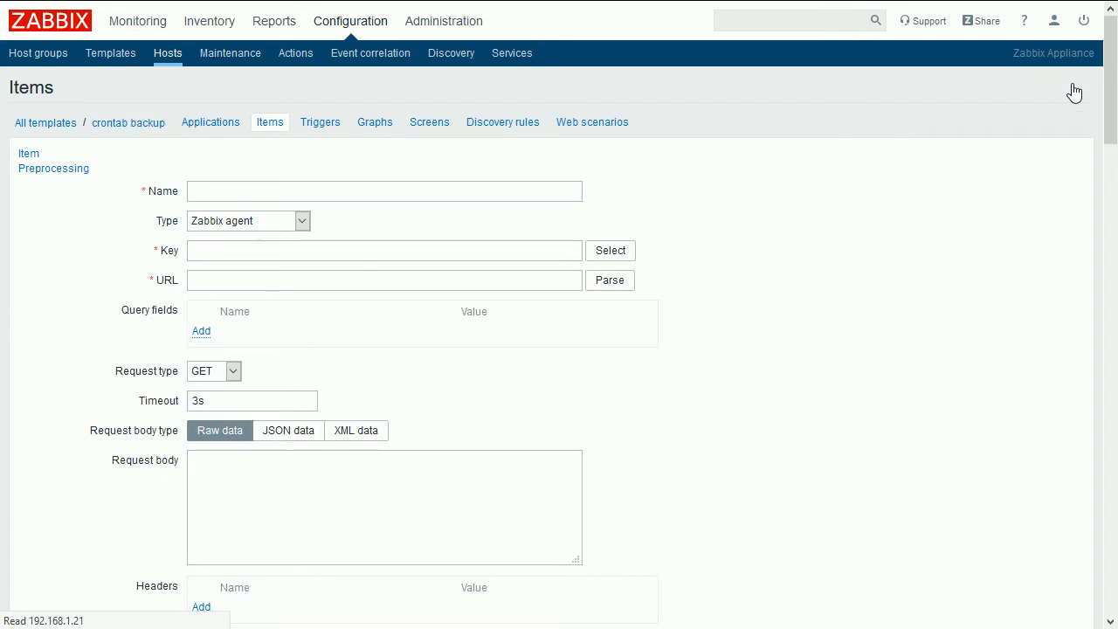
{"action": "type", "text": "cr"}
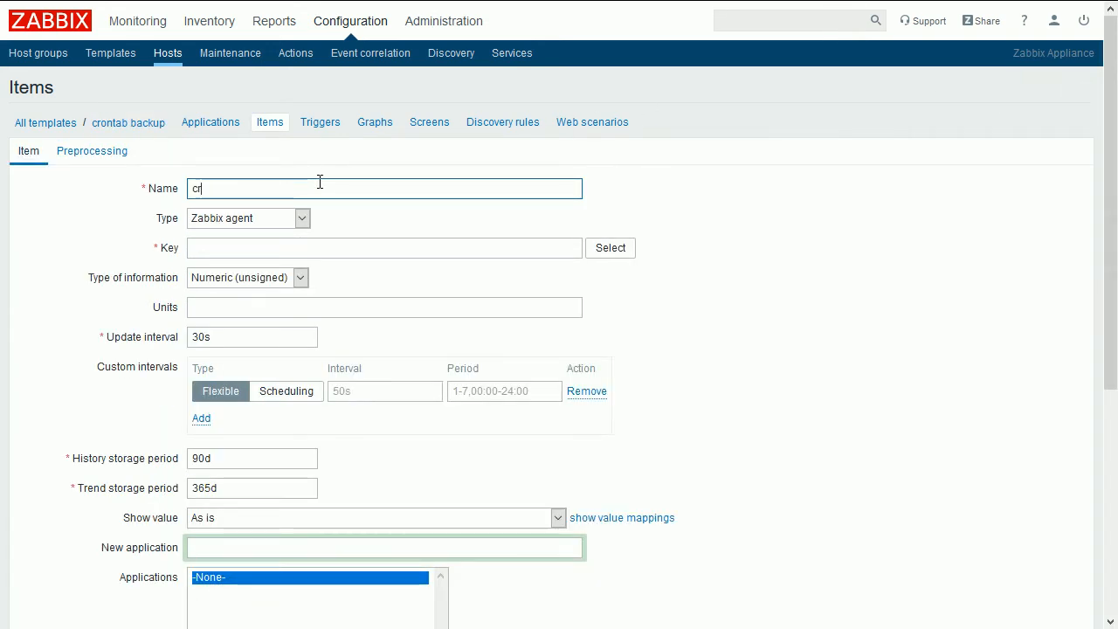
{"action": "type", "text": "ontab backup"}
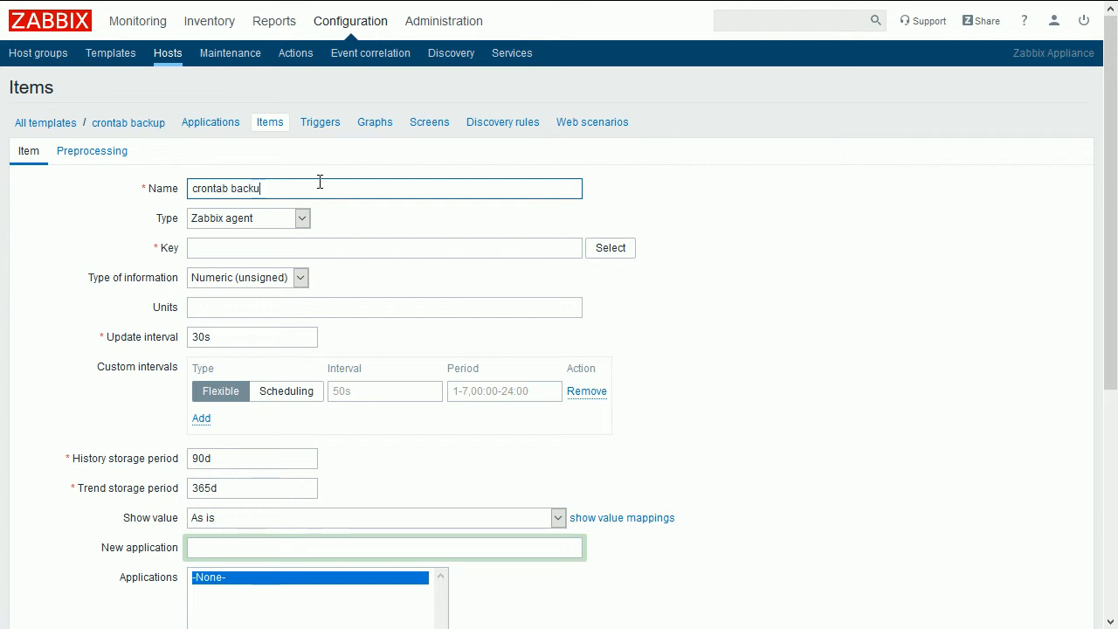
- Set the item type to Zabbix agent (active) and pick the vfs.file.contents key from the standard items
{"action": "left_click", "coordinate": [301, 218]}
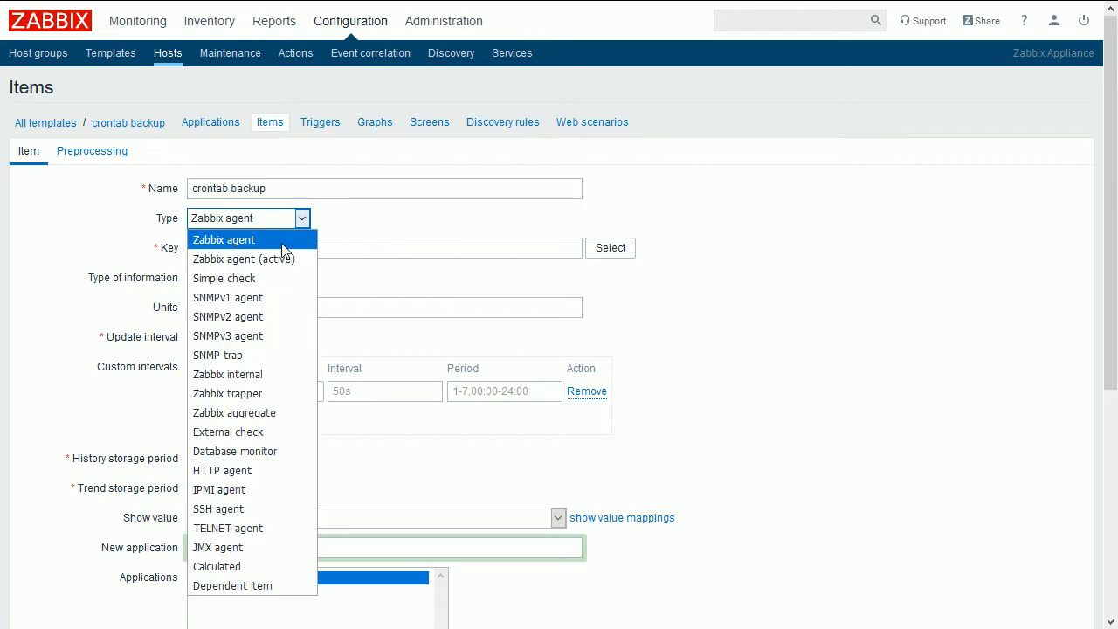
{"action": "left_click", "coordinate": [279, 257]}
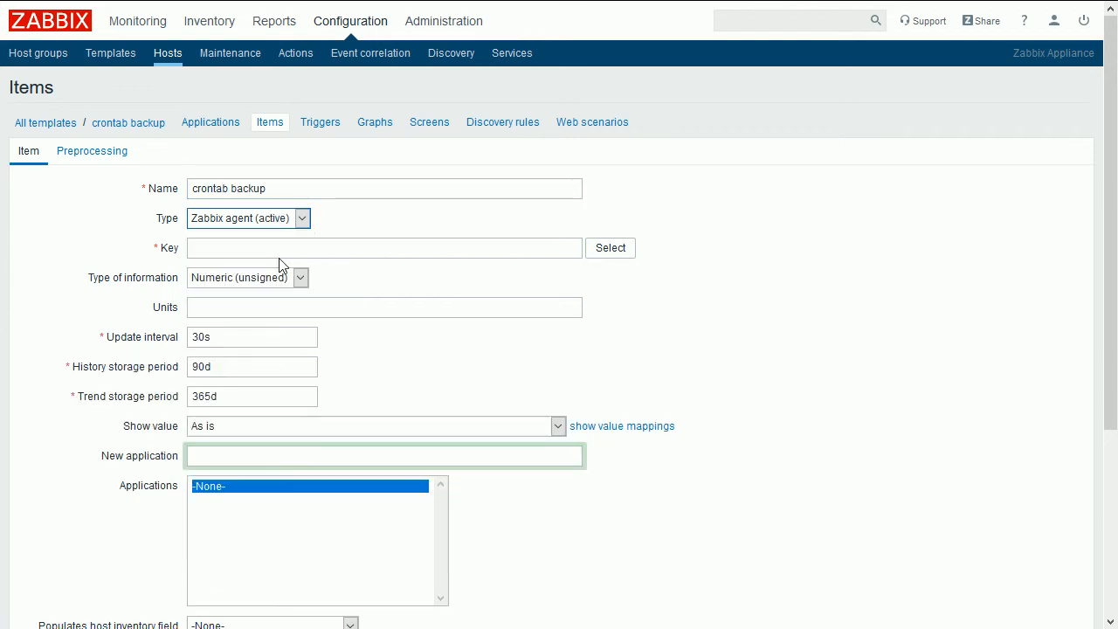
{"action": "left_click", "coordinate": [610, 248]}
{"action": "key", "text": "ctrl+f"}
{"action": "type", "text": ".con"}
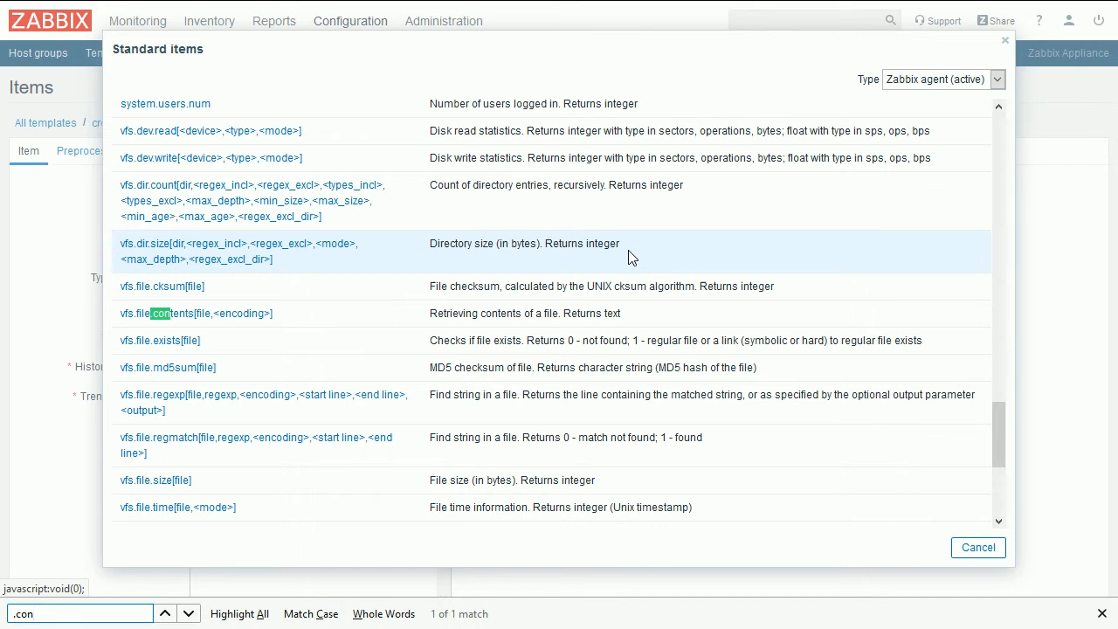
{"action": "left_click", "coordinate": [209, 314]}
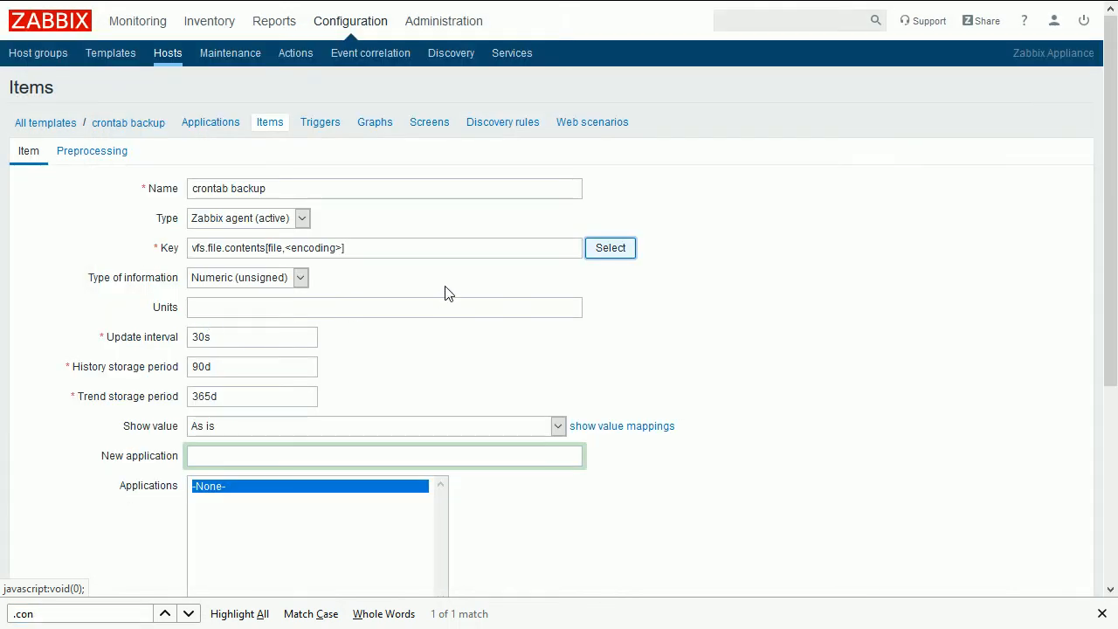
- Set the key to vfs.file.contents[/etc/crontab] and the type of information to Text
{"action": "double_click", "coordinate": [271, 248]}
{"action": "type", "text": "/etc/crontab"}
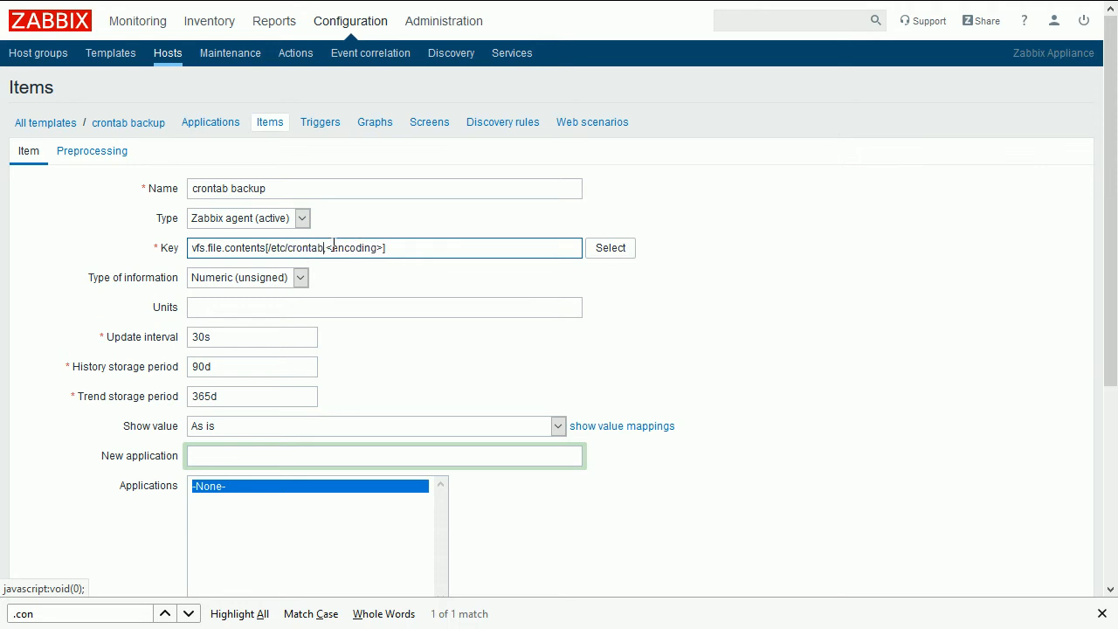
{"action": "key", "text": "Delete"}
{"action": "key", "text": "Delete"}
{"action": "key", "text": "Delete"}
{"action": "key", "text": "Delete"}
{"action": "key", "text": "Delete"}
{"action": "key", "text": "Delete"}
{"action": "key", "text": "Delete"}
{"action": "key", "text": "Delete"}
{"action": "key", "text": "Delete"}
{"action": "key", "text": "Delete"}
{"action": "key", "text": "Delete"}
{"action": "key", "text": "Delete"}
{"action": "left_click", "coordinate": [300, 280]}
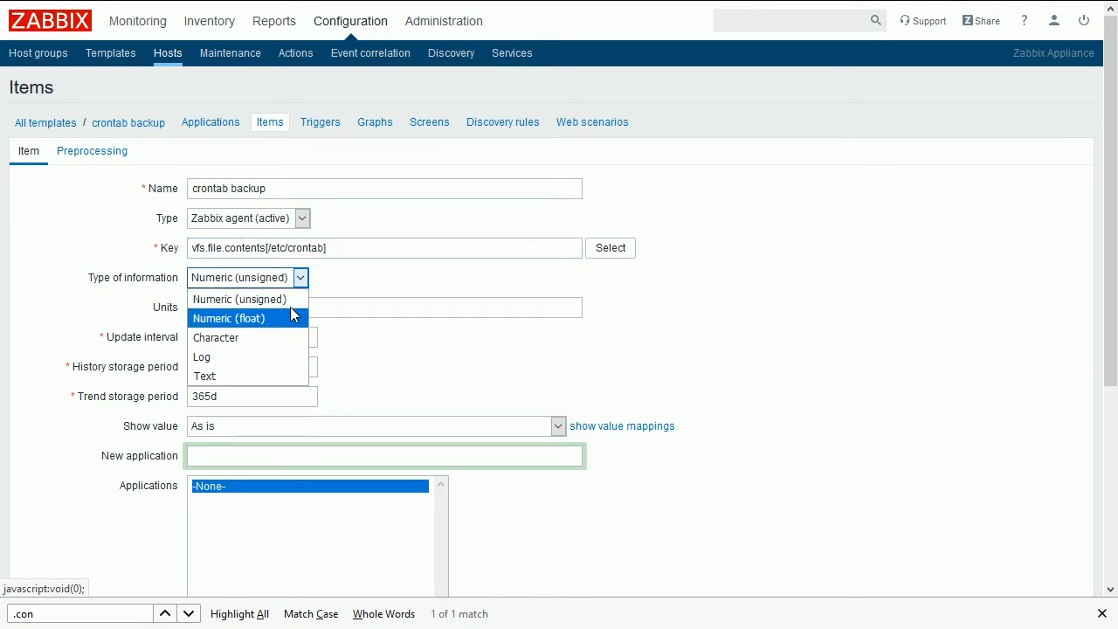
{"action": "left_click", "coordinate": [265, 376]}
- Set the update interval to 1s and enter backup as a new application
{"action": "double_click", "coordinate": [224, 307]}
{"action": "type", "text": "1s"}
{"action": "left_click", "coordinate": [238, 365]}
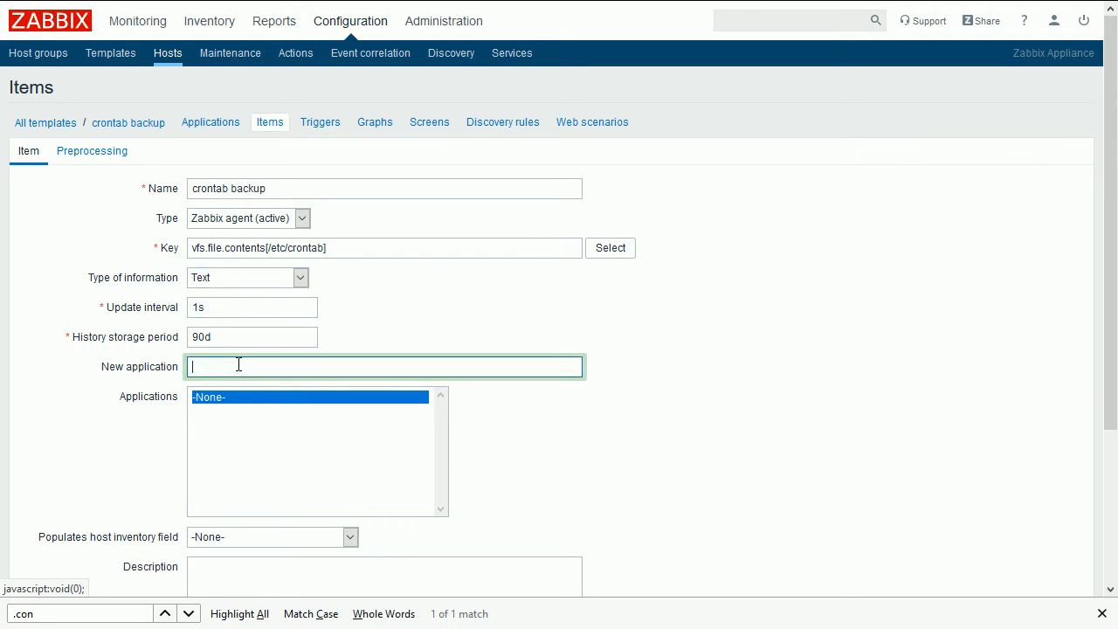
{"action": "type", "text": "backup"}
- Add a Discard unchanged preprocessing step to the item and save the new item
{"action": "left_click", "coordinate": [104, 156]}
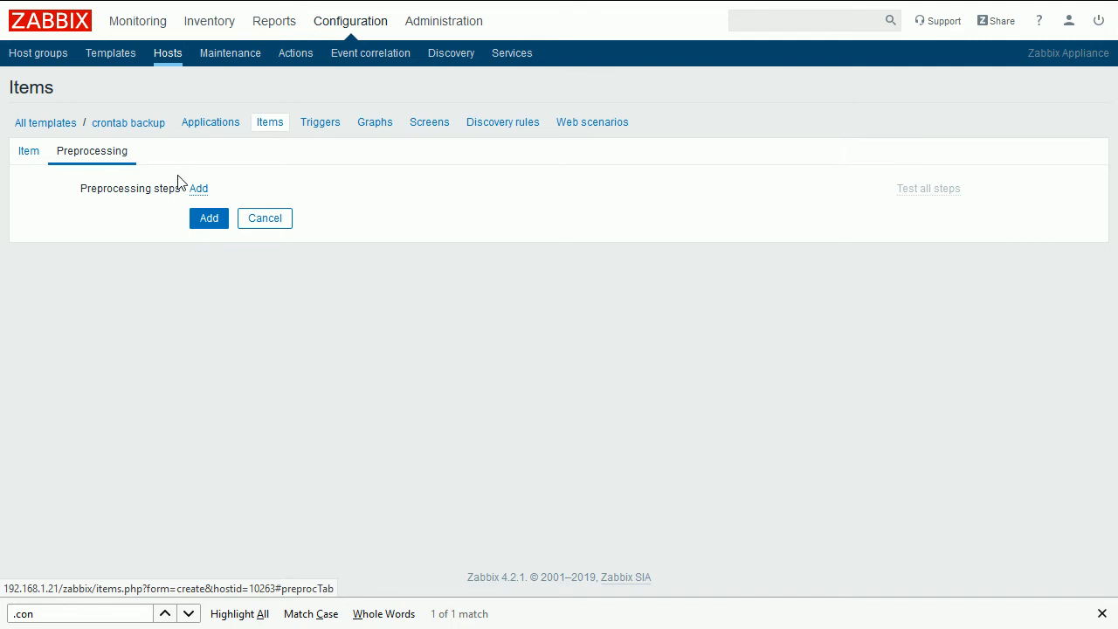
{"action": "left_click", "coordinate": [198, 189]}
{"action": "left_click", "coordinate": [383, 215]}
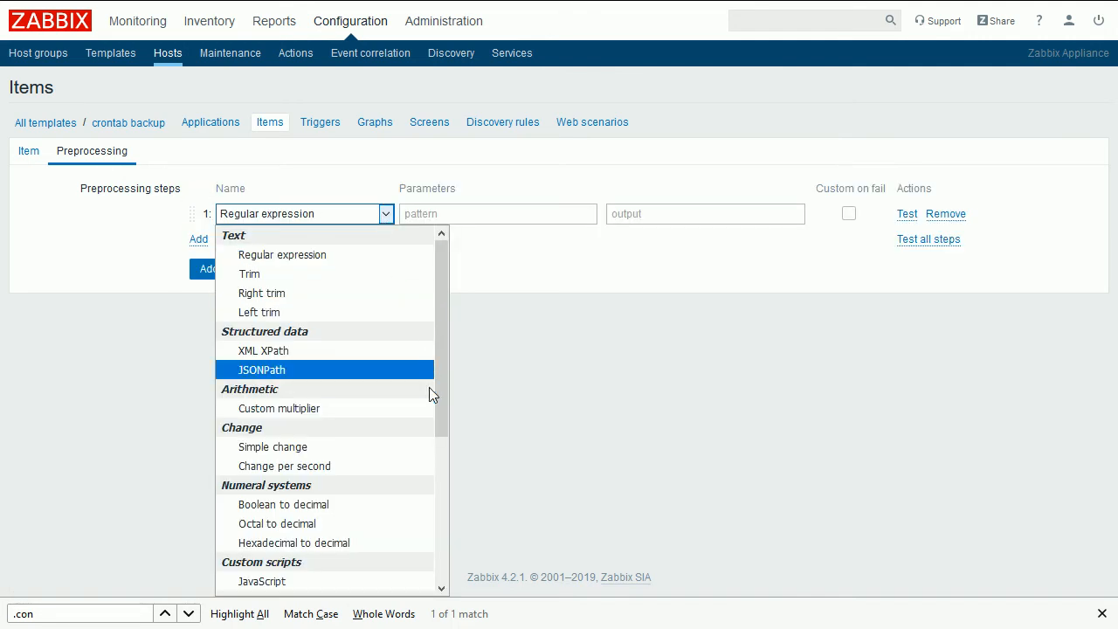
{"action": "scroll", "coordinate": [427, 367], "scroll_direction": "down", "scroll_amount": 5}
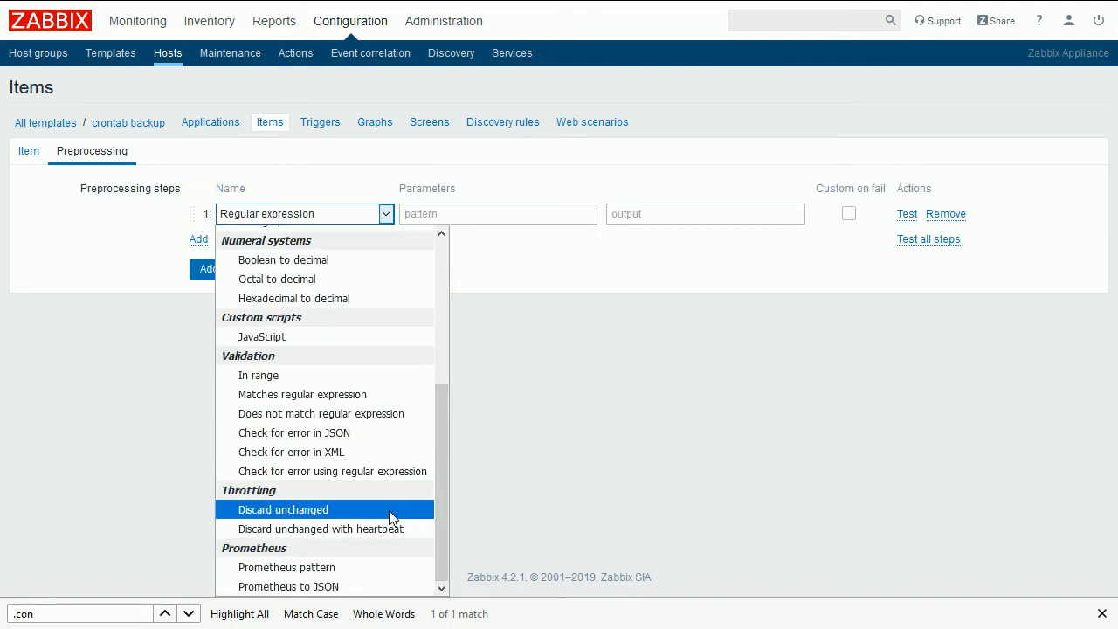
{"action": "left_click", "coordinate": [390, 510]}
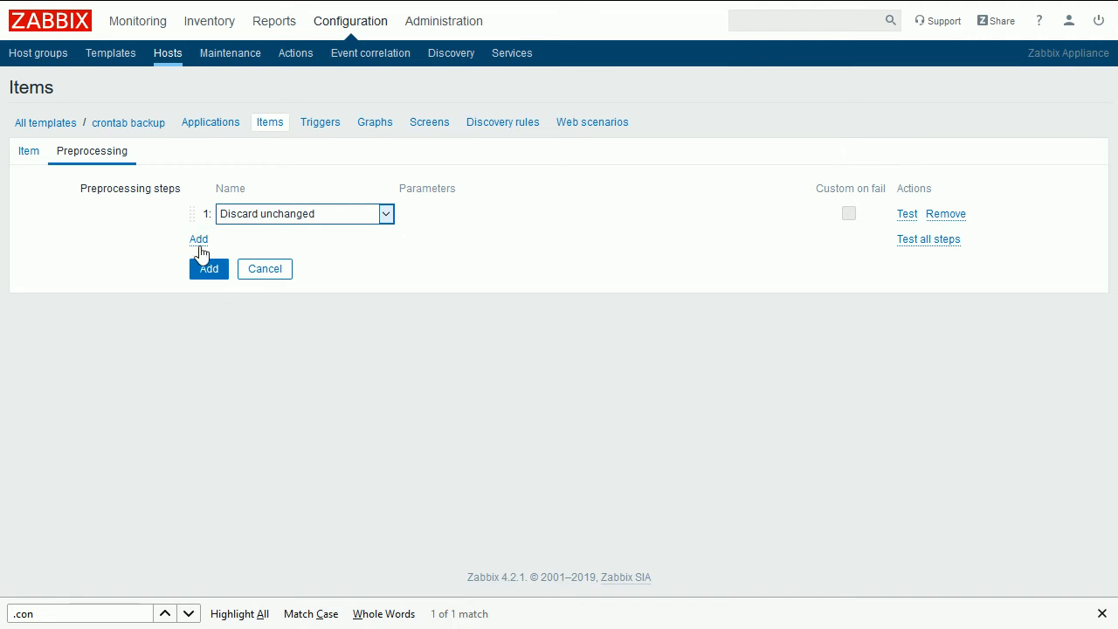
{"action": "left_click", "coordinate": [210, 269]}
{"action": "left_click", "coordinate": [219, 273]}
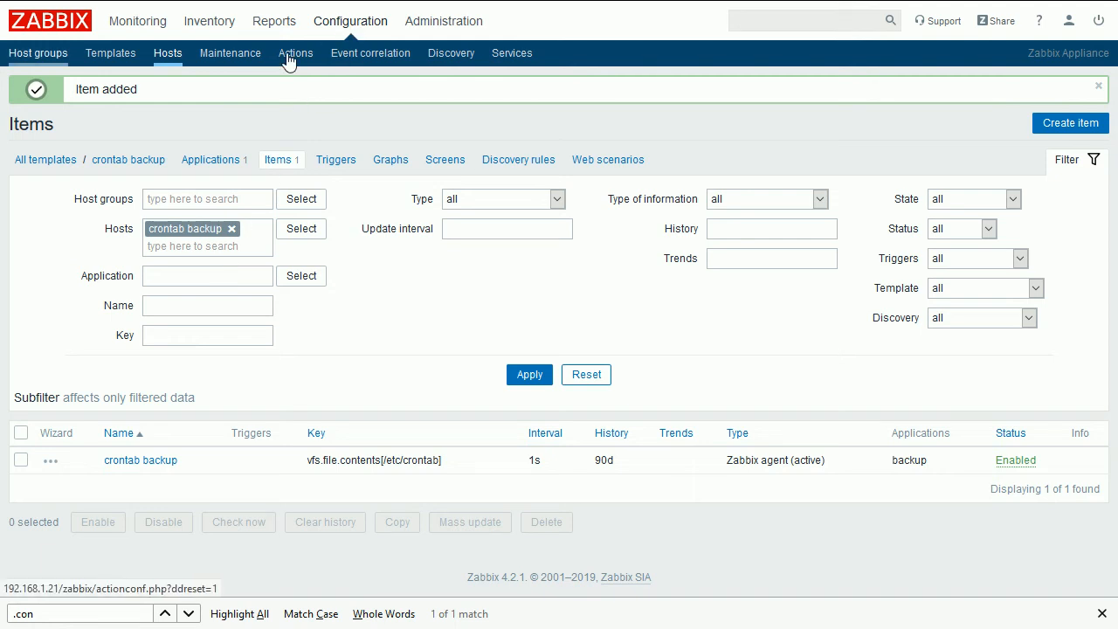
- Mass update the Zabbix server host to link the crontab backup template
{"action": "left_click", "coordinate": [168, 55]}
{"action": "left_click", "coordinate": [21, 390]}
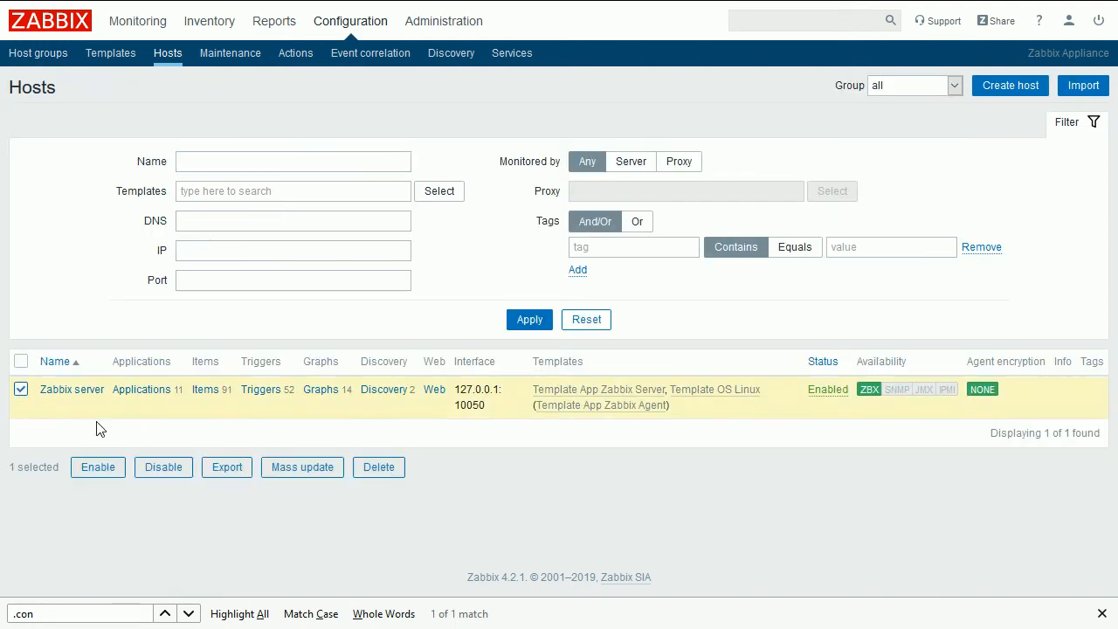
{"action": "left_click", "coordinate": [304, 468]}
{"action": "left_click", "coordinate": [83, 126]}
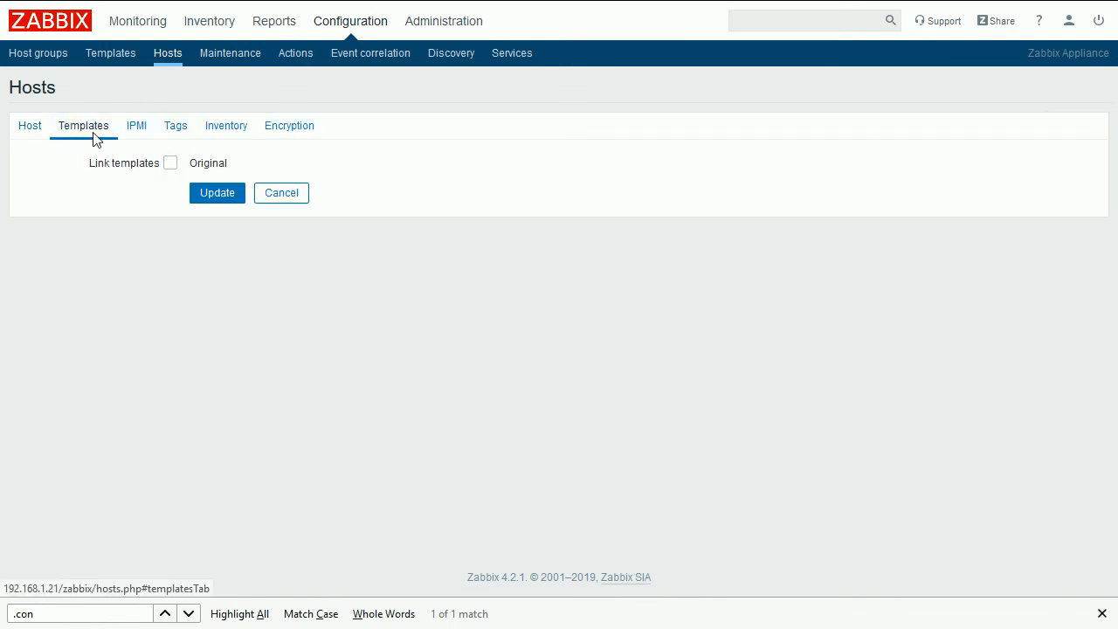
{"action": "left_click", "coordinate": [170, 163]}
{"action": "left_click", "coordinate": [249, 173]}
{"action": "type", "text": "cron"}
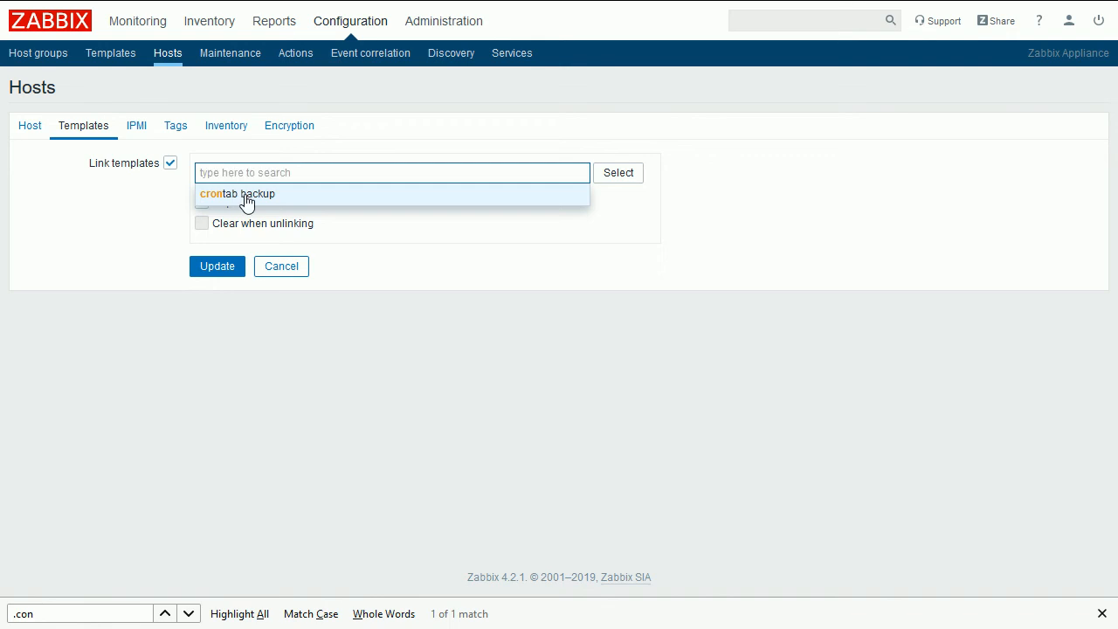
{"action": "left_click", "coordinate": [241, 196]}
{"action": "left_click", "coordinate": [215, 286]}
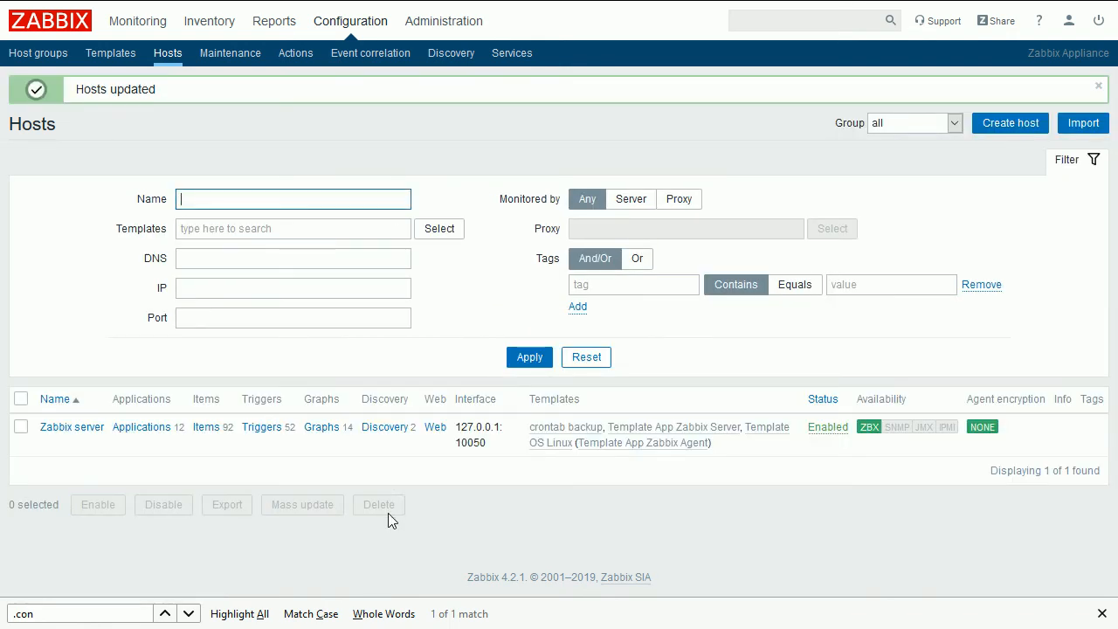
- Switch to the terminal and rerun zabbix_server -R config_cache_reload from history to reload the server configuration cache
{"action": "left_click", "coordinate": [1102, 613]}
{"action": "key", "text": "alt+Tab"}
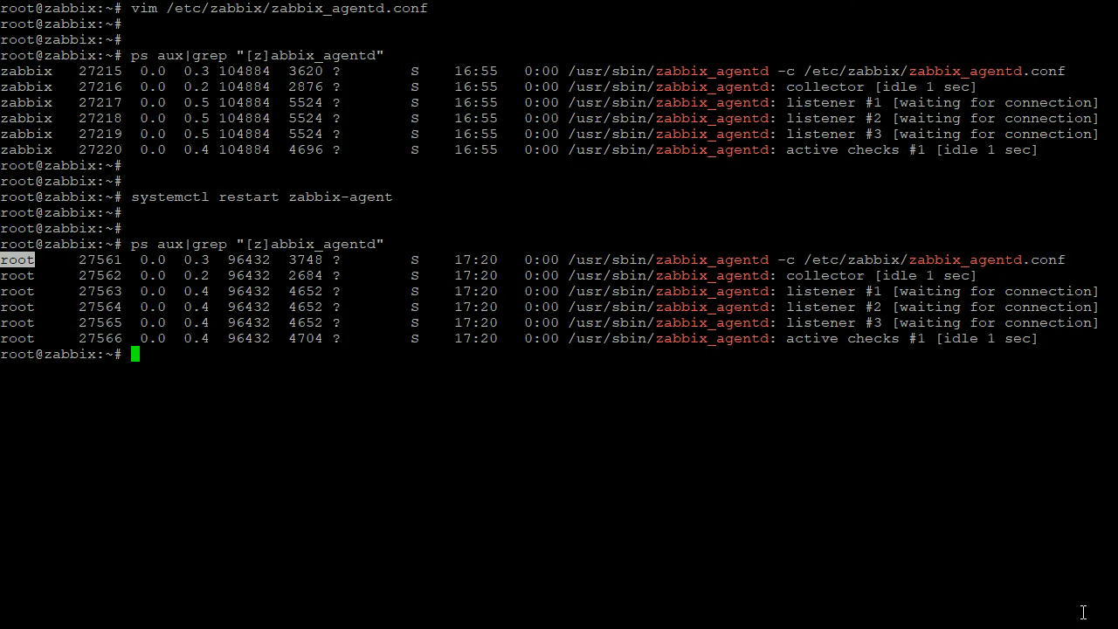
{"action": "key", "text": "Return"}
{"action": "key", "text": "Return"}
{"action": "key", "text": "ctrl+r"}
{"action": "type", "text": "confi"}
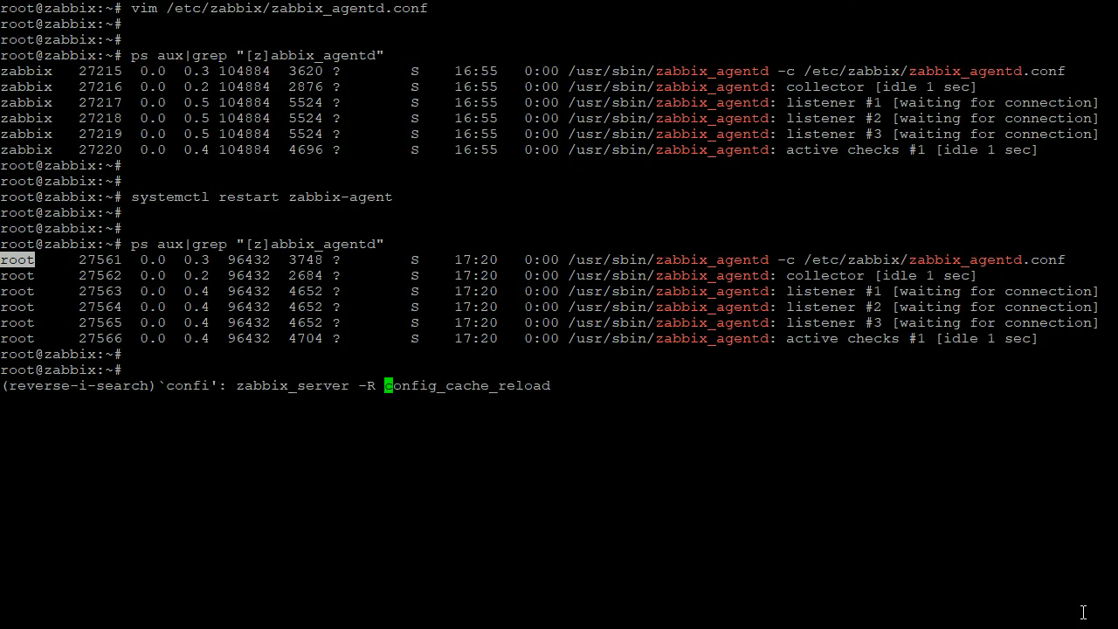
{"action": "key", "text": "Return"}
- Rerun systemctl restart zabbix-agent from history to restart the Zabbix agent
{"action": "key", "text": "Return"}
{"action": "key", "text": "Return"}
{"action": "key", "text": "ctrl+r"}
{"action": "type", "text": "res"}
{"action": "key", "text": "Return"}
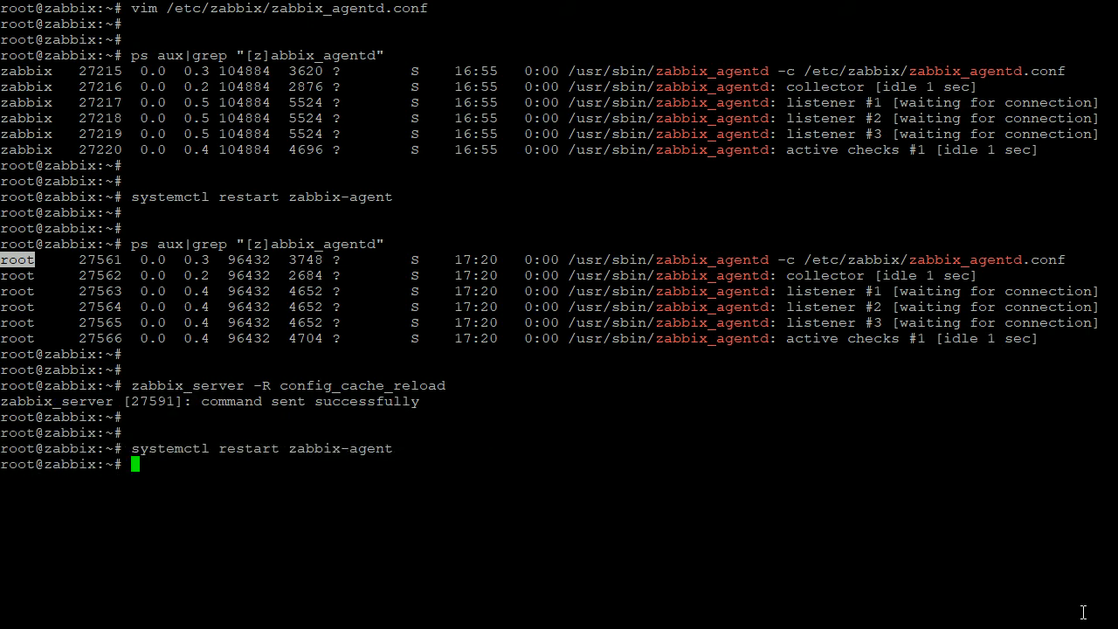
{"action": "key", "text": "Return"}
{"action": "key", "text": "Return"}
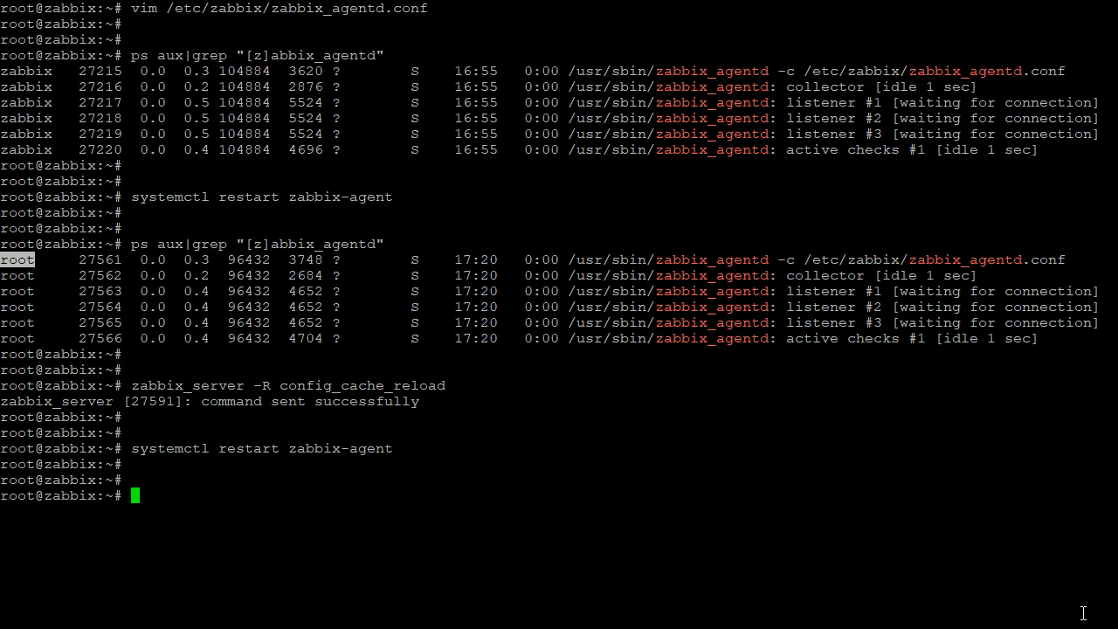
- Switch back to the browser and open the history of the crontab backup item in Latest data
{"action": "key", "text": "alt+Tab"}
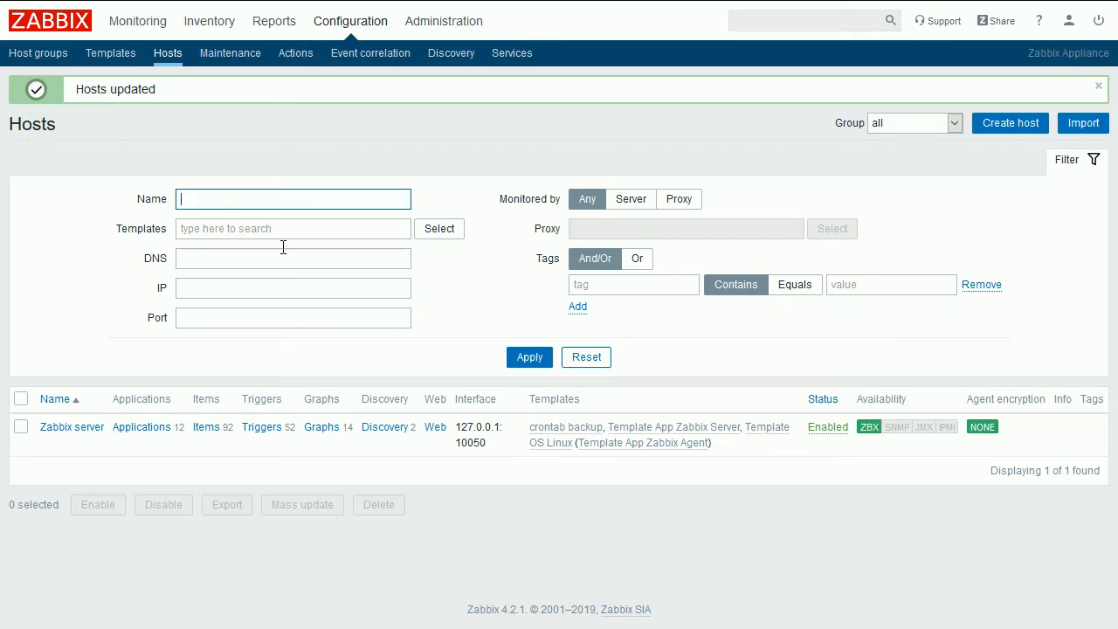
{"action": "mouse_move", "coordinate": [123, 21]}
{"action": "left_click", "coordinate": [269, 54]}
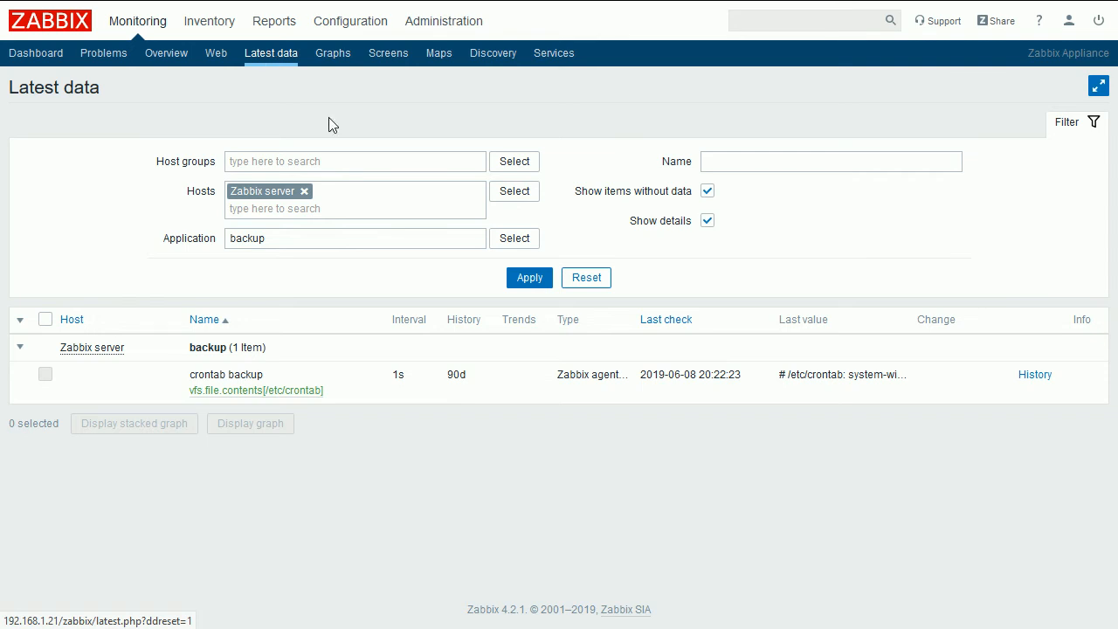
{"action": "left_click", "coordinate": [1035, 378]}
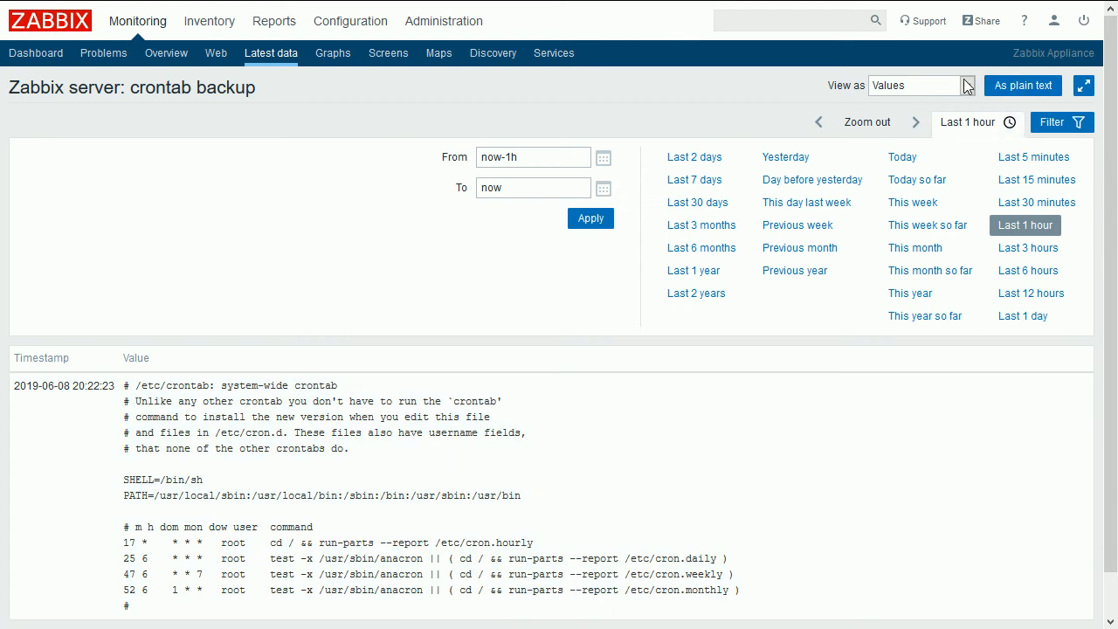
{"action": "scroll", "coordinate": [708, 458], "scroll_direction": "down", "scroll_amount": 2}
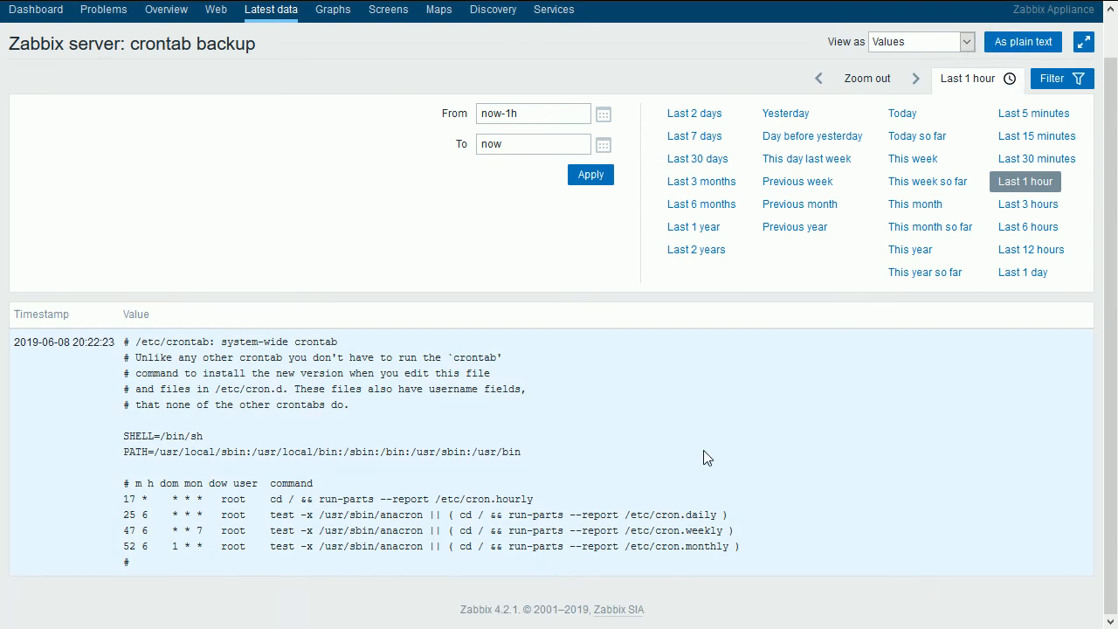
{"action": "triple_click", "coordinate": [35, 342]}
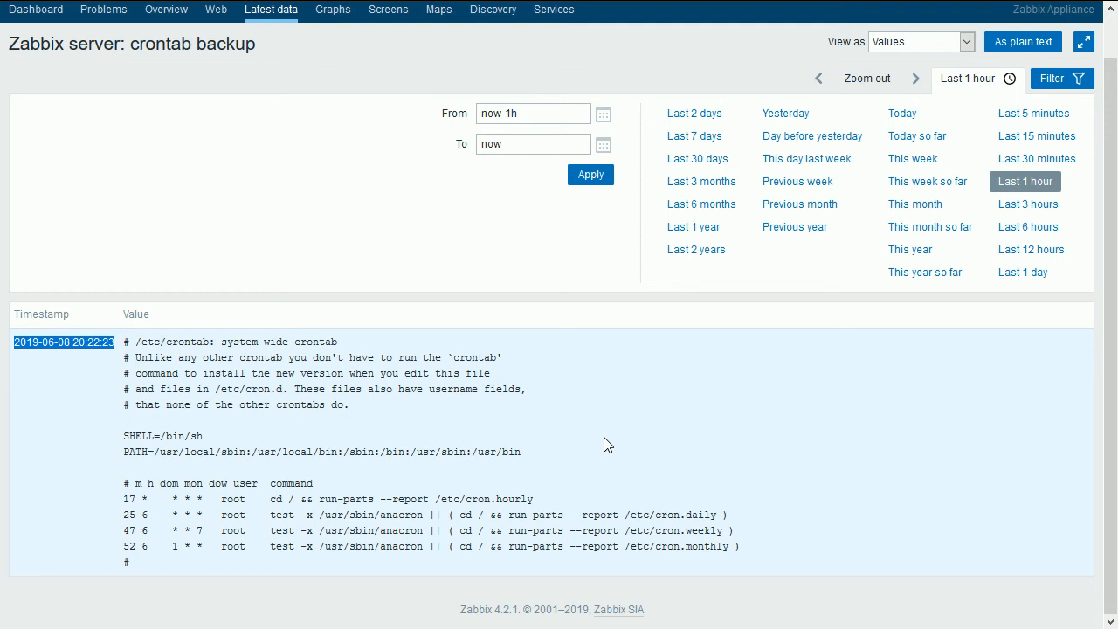
- Open /etc/crontab in vim, change its last line to # another comment, and save the file
{"action": "key", "text": "alt+Tab"}
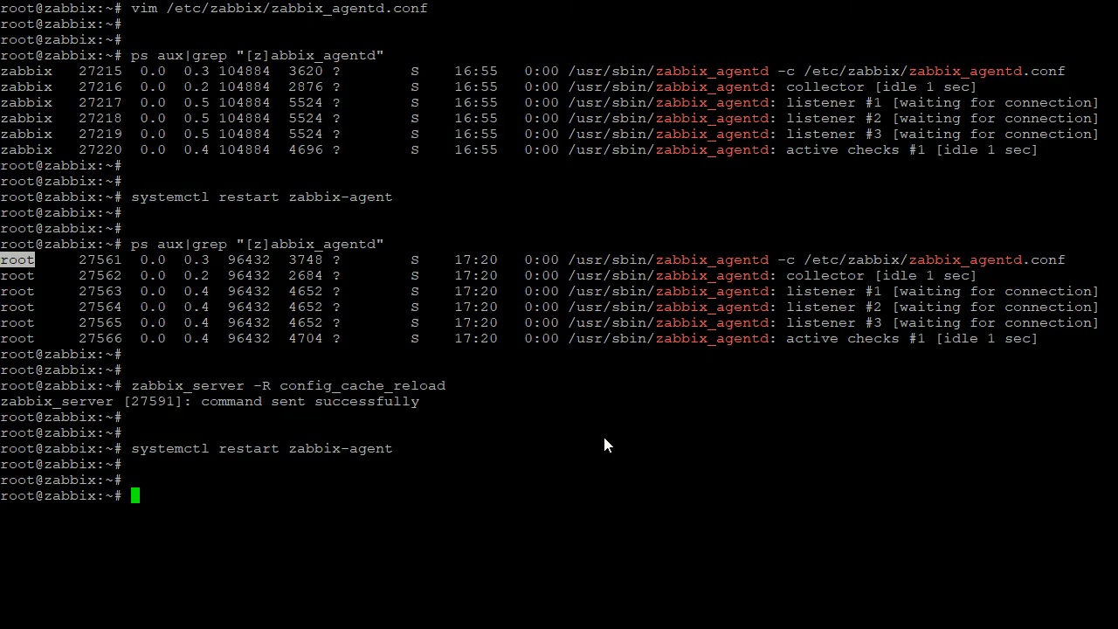
{"action": "type", "text": "vim /etc/crontab"}
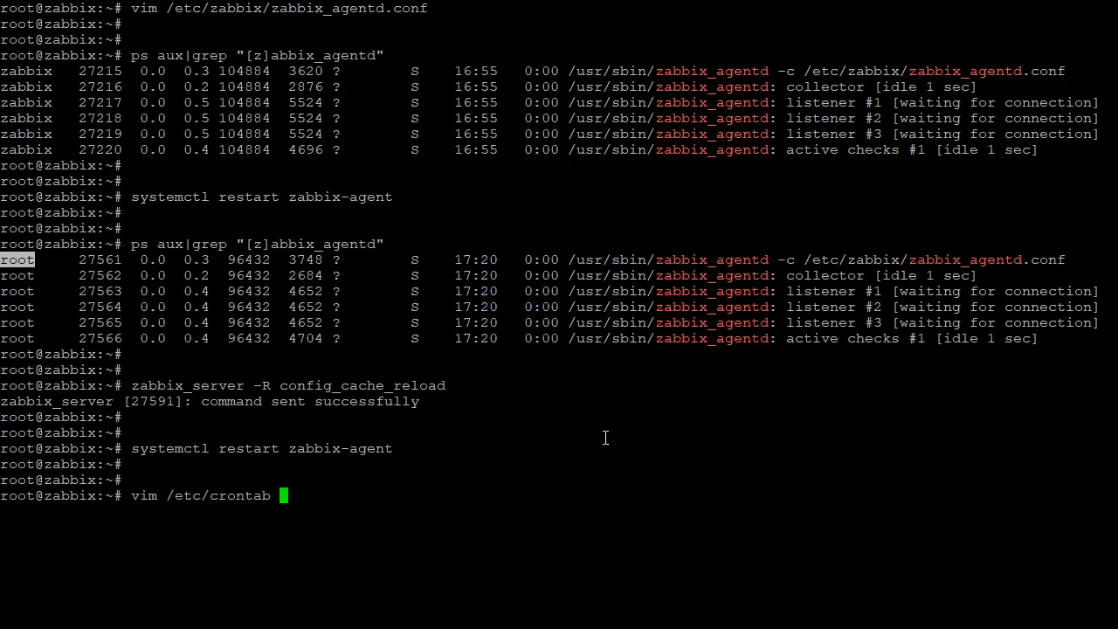
{"action": "key", "text": "Return"}
{"action": "key", "text": "Down"}
{"action": "key", "text": "Down"}
{"action": "key", "text": "Down"}
{"action": "key", "text": "Down"}
{"action": "key", "text": "Down"}
{"action": "key", "text": "Down"}
{"action": "key", "text": "Down"}
{"action": "key", "text": "Down"}
{"action": "key", "text": "Down"}
{"action": "key", "text": "Down"}
{"action": "key", "text": "Down"}
{"action": "key", "text": "Down"}
{"action": "key", "text": "Down"}
{"action": "key", "text": "Down"}
{"action": "key", "text": "Right"}
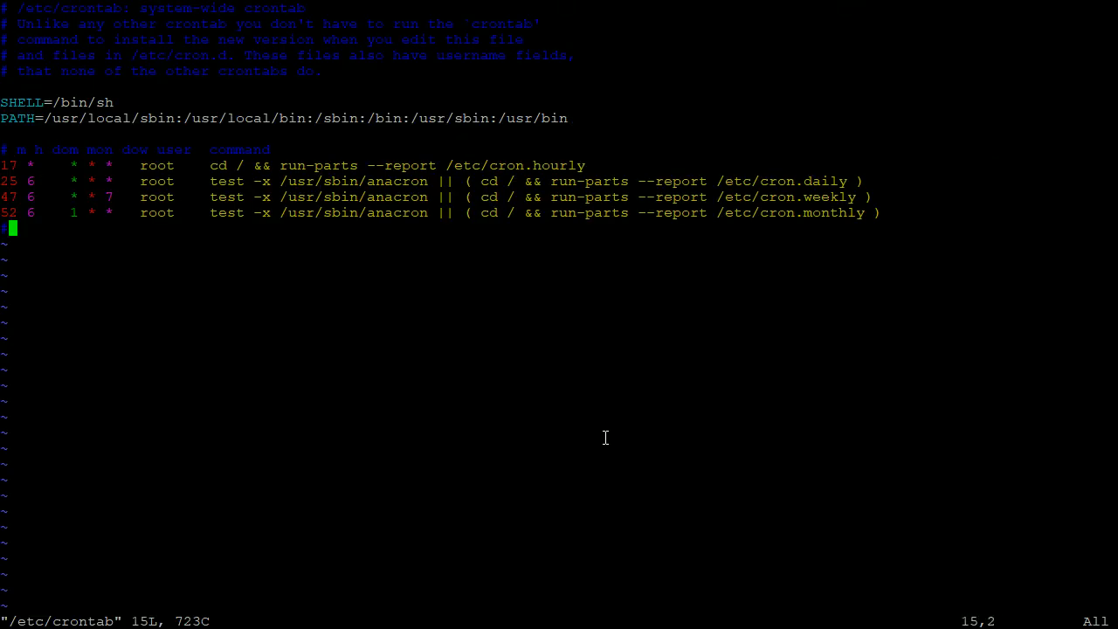
{"action": "type", "text": "aadd"}
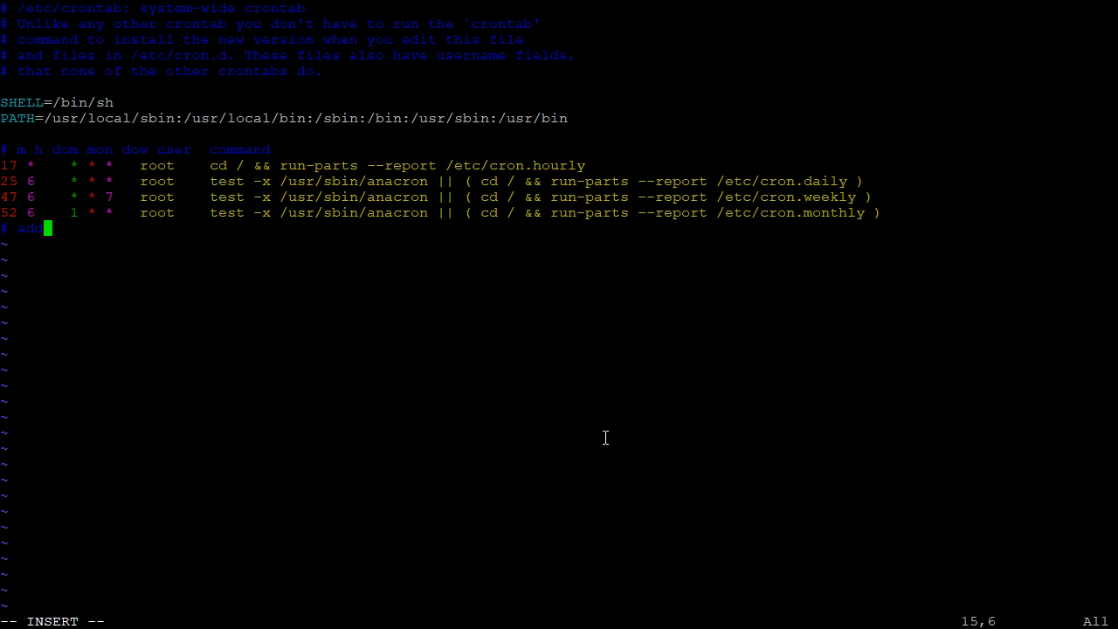
{"action": "key", "text": "BackSpace"}
{"action": "key", "text": "BackSpace"}
{"action": "type", "text": "nother comm"}
{"action": "type", "text": "and"}
{"action": "key", "text": "Escape"}
{"action": "type", "text": ":wq"}
{"action": "key", "text": "Return"}
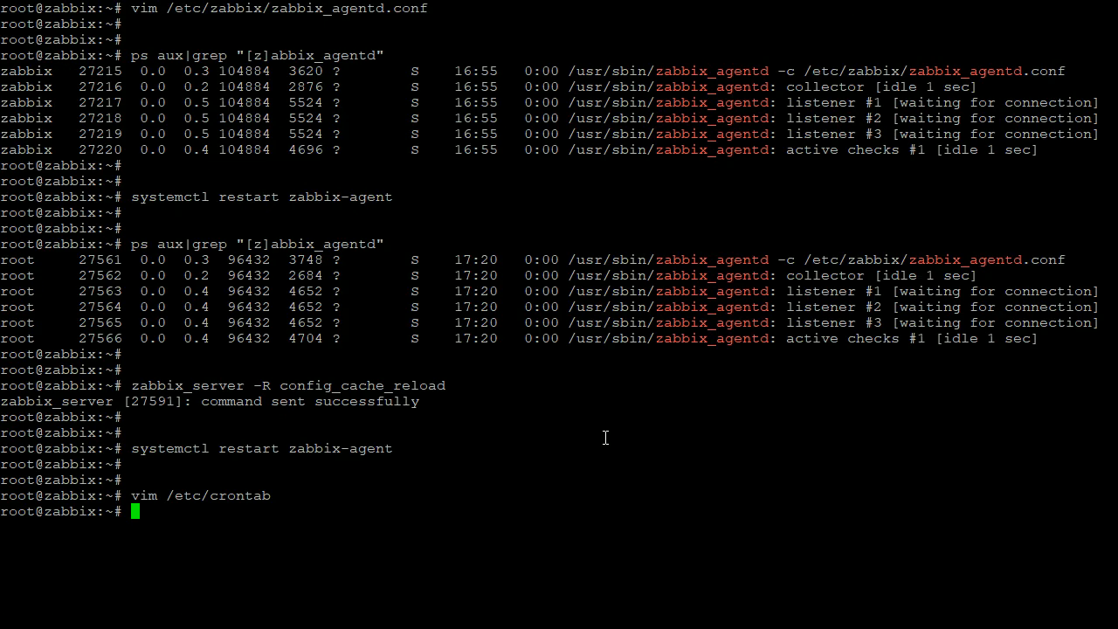
- Refresh the crontab backup history for the last hour in the browser and examine the newest value
{"action": "key", "text": "Return"}
{"action": "key", "text": "Return"}
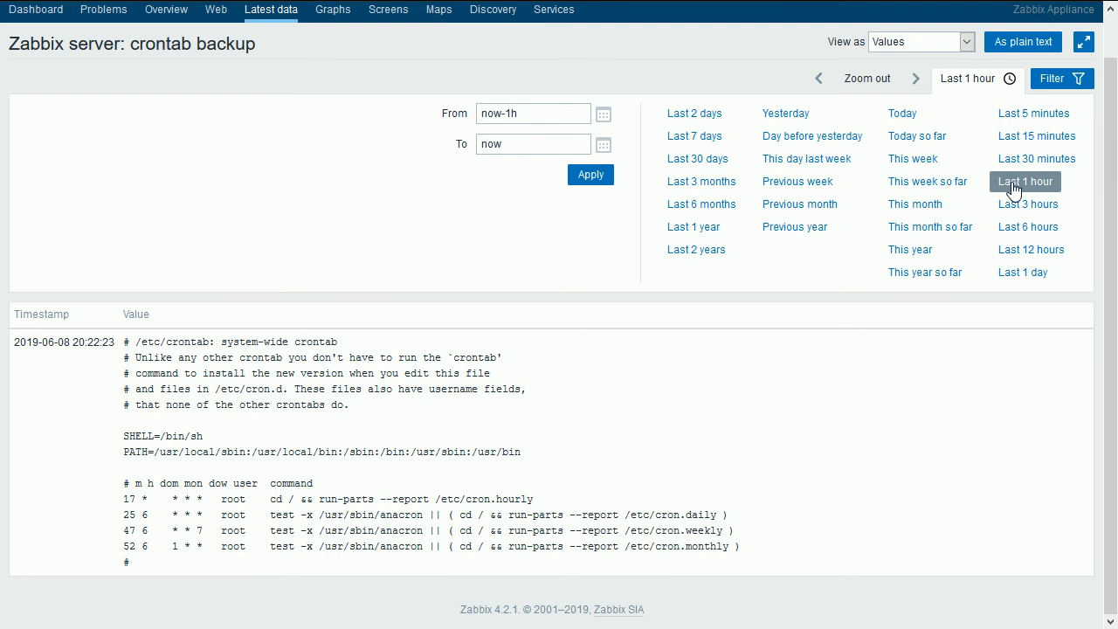
{"action": "left_click", "coordinate": [1013, 189]}
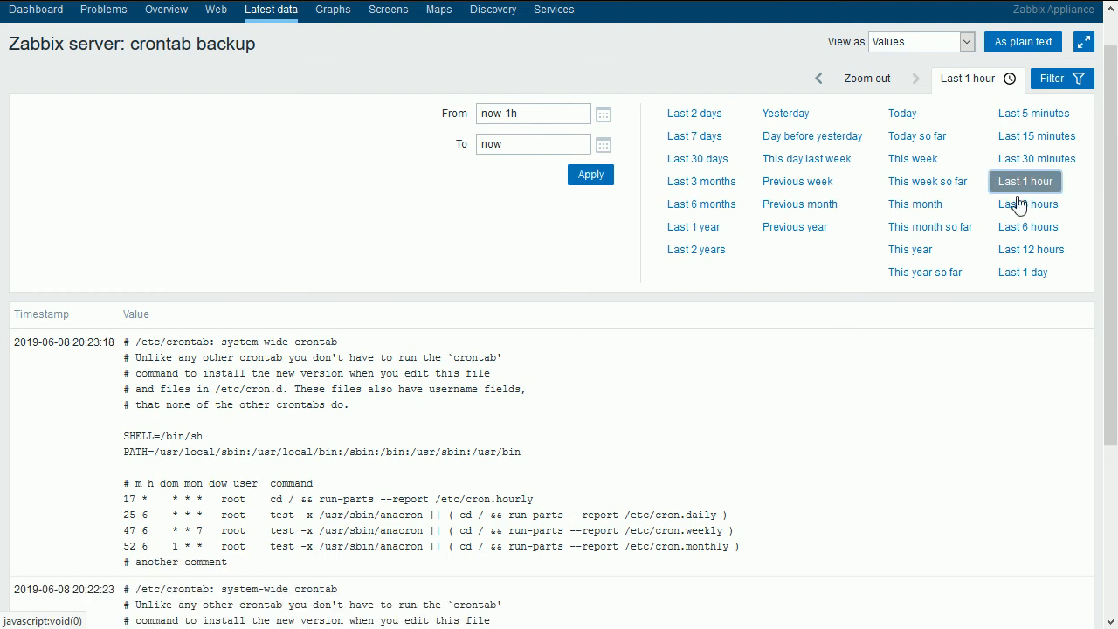
{"action": "left_click_drag", "start_coordinate": [1110, 229], "coordinate": [1116, 415]}
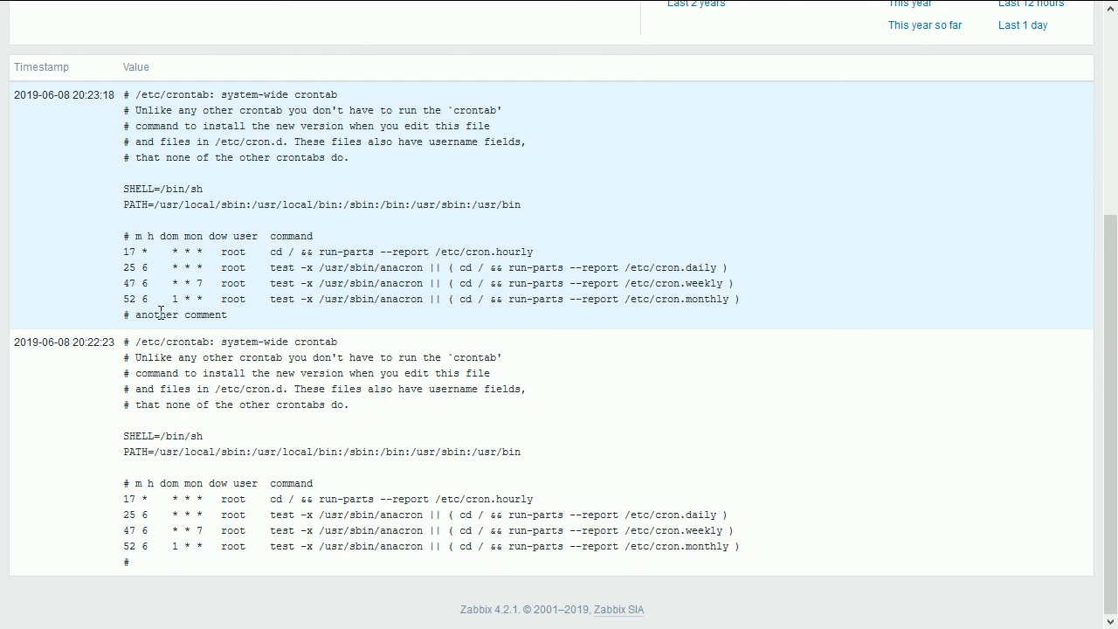
{"action": "triple_click", "coordinate": [160, 312]}
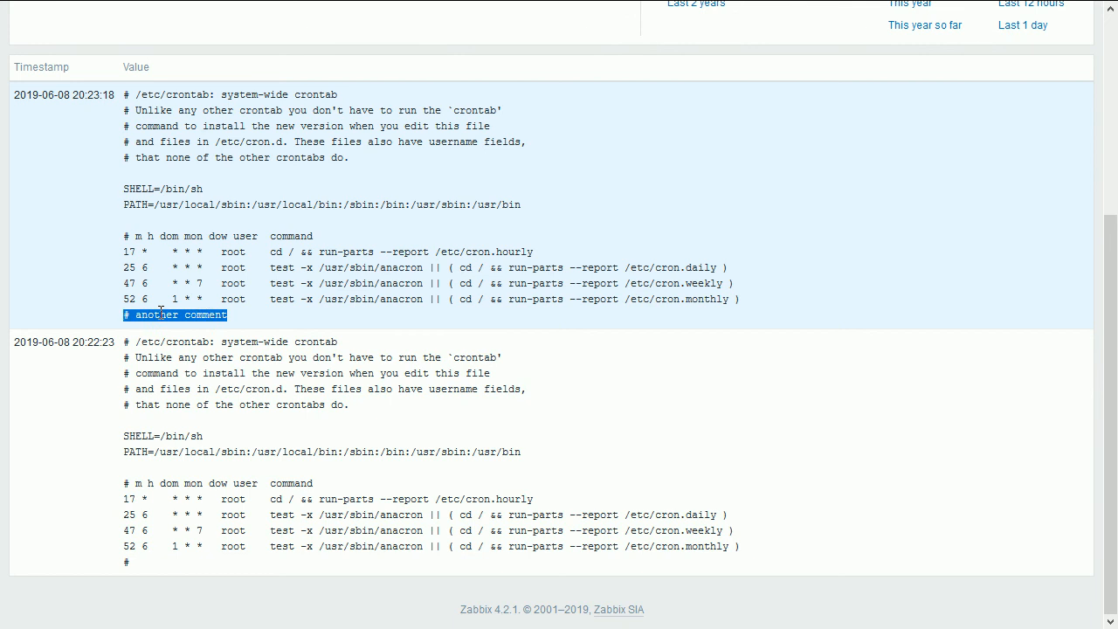